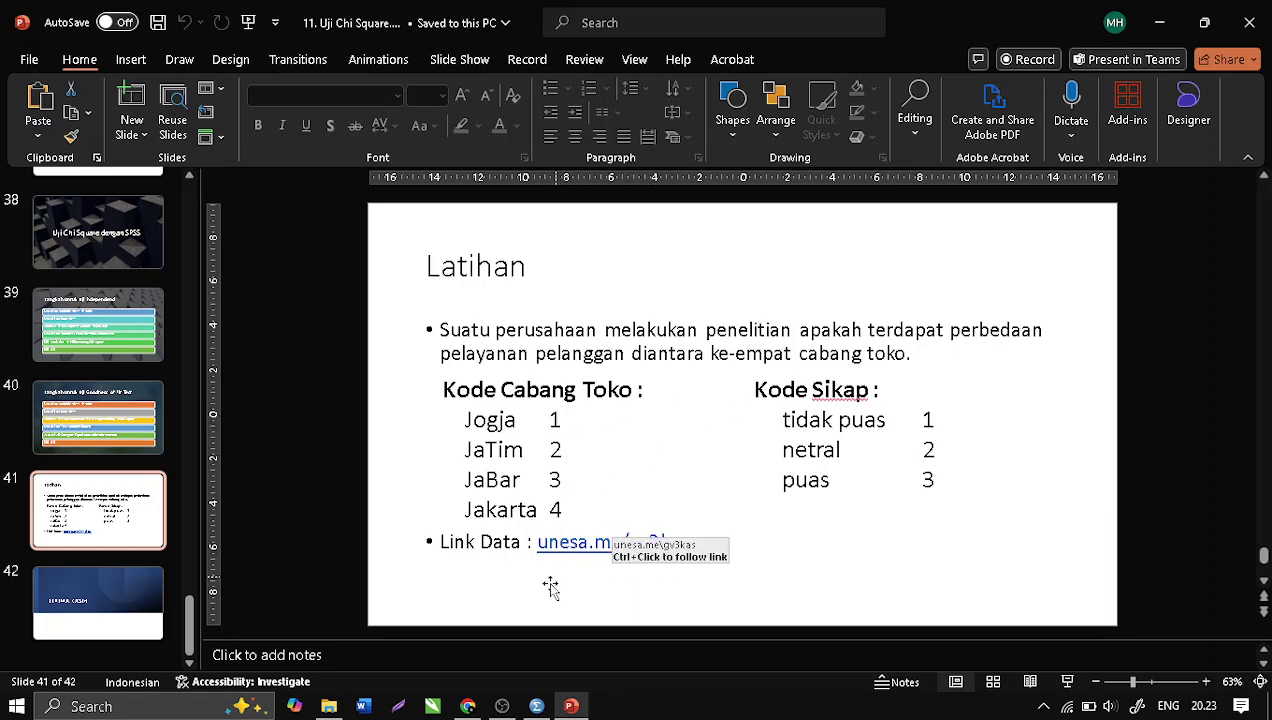
Switch to the Data Latihan Chi Square spreadsheet and review the Kode Toko and Kode Sikap data down to the last row.
click(468, 706)
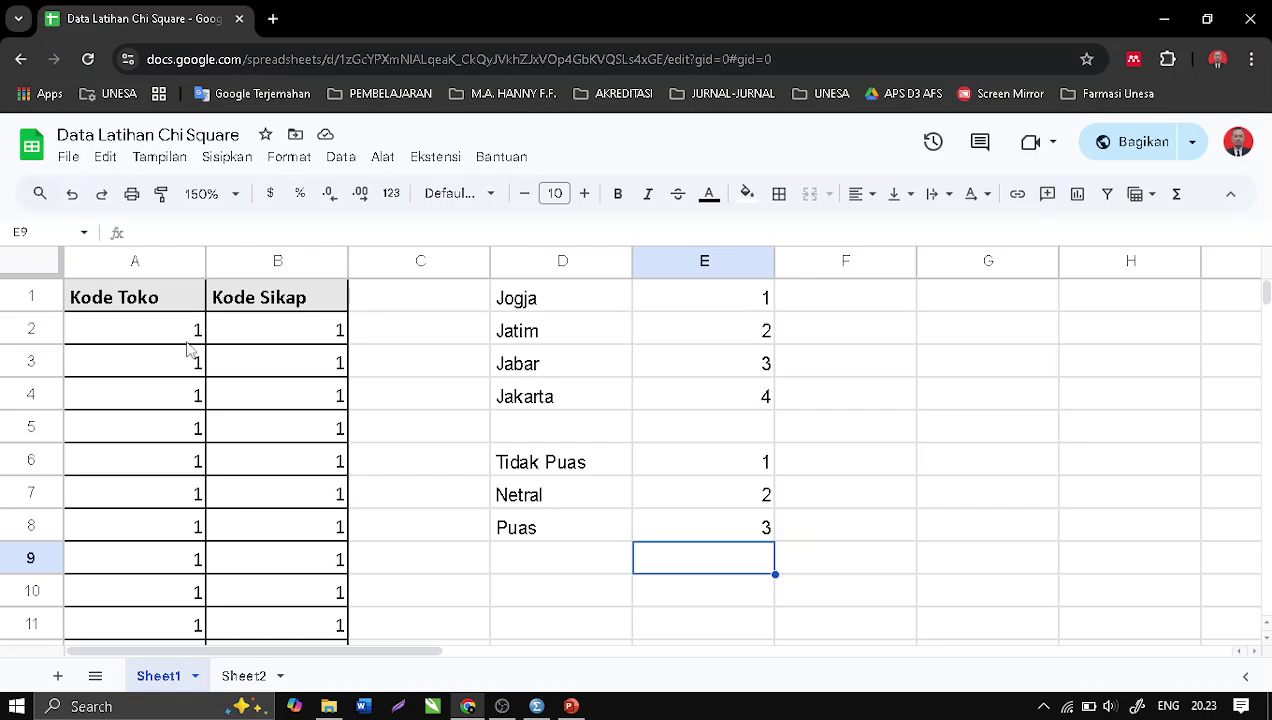
scroll(188, 348, down, 20)
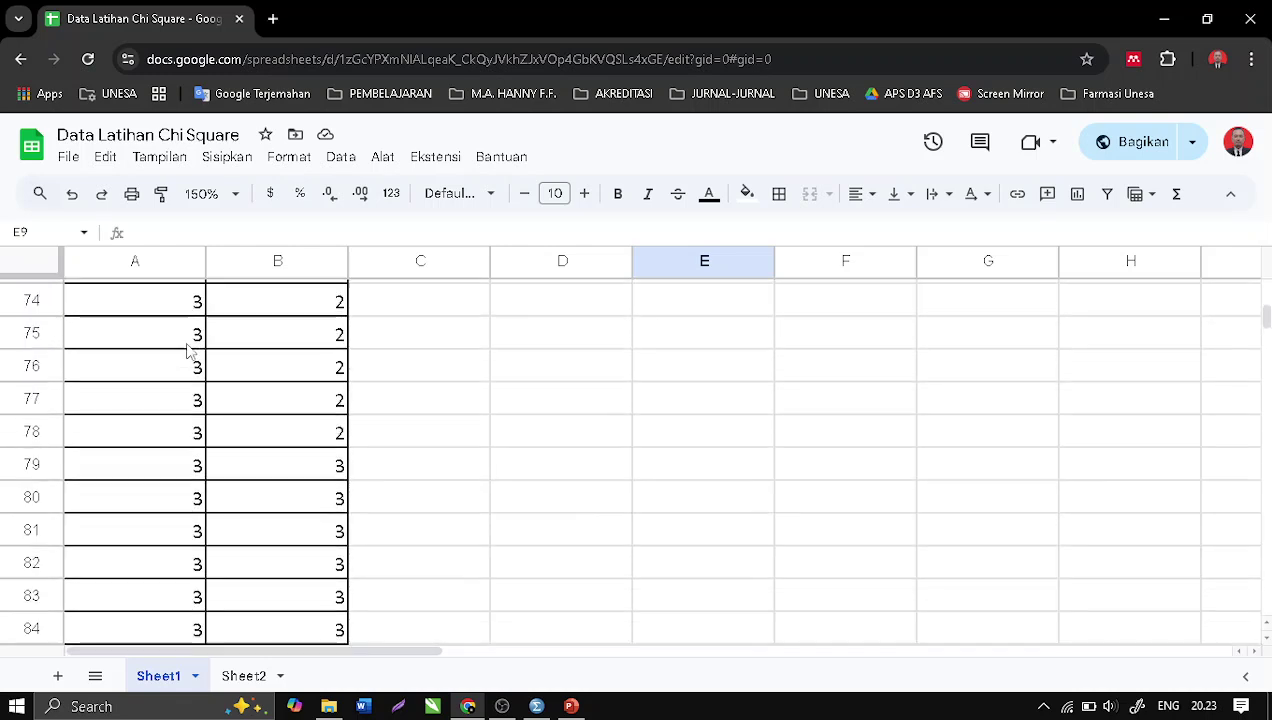
scroll(188, 348, down, 19)
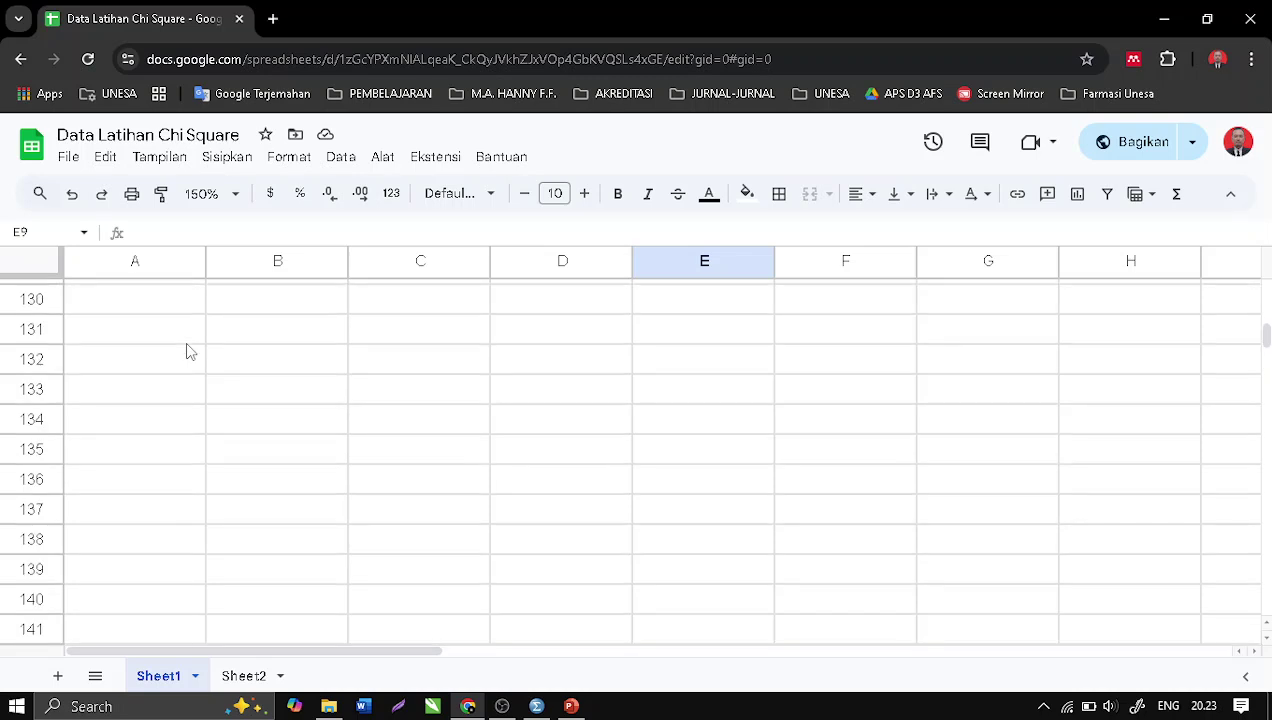
scroll(190, 351, up, 2)
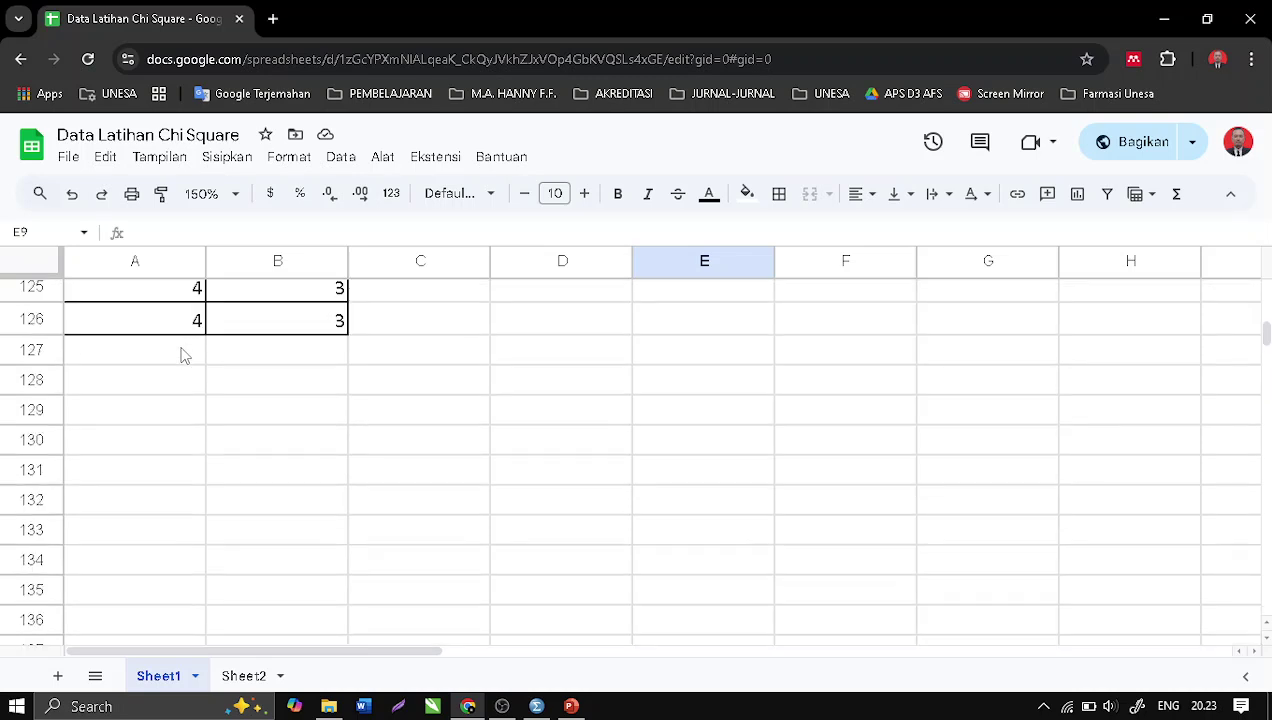
scroll(397, 471, up, 9)
scroll(397, 471, up, 20)
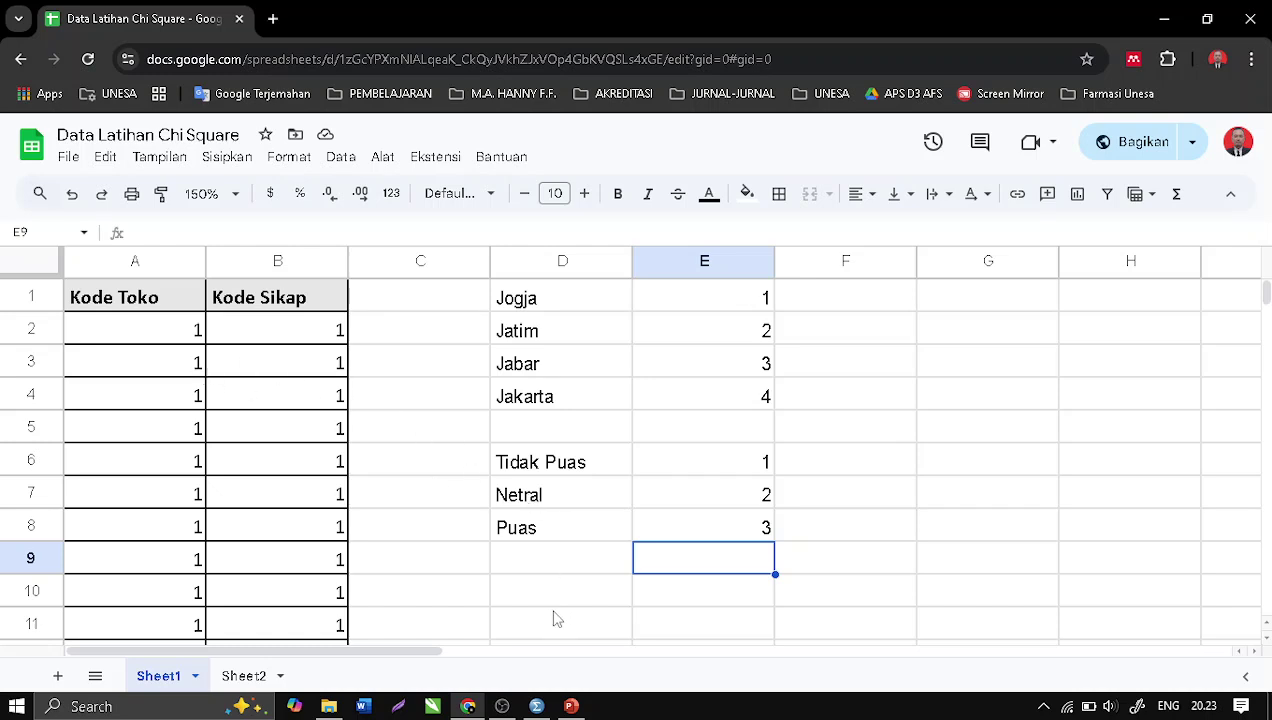
Switch to the SPSS Data Editor and define two variables named Toko and Sikap.
click(537, 707)
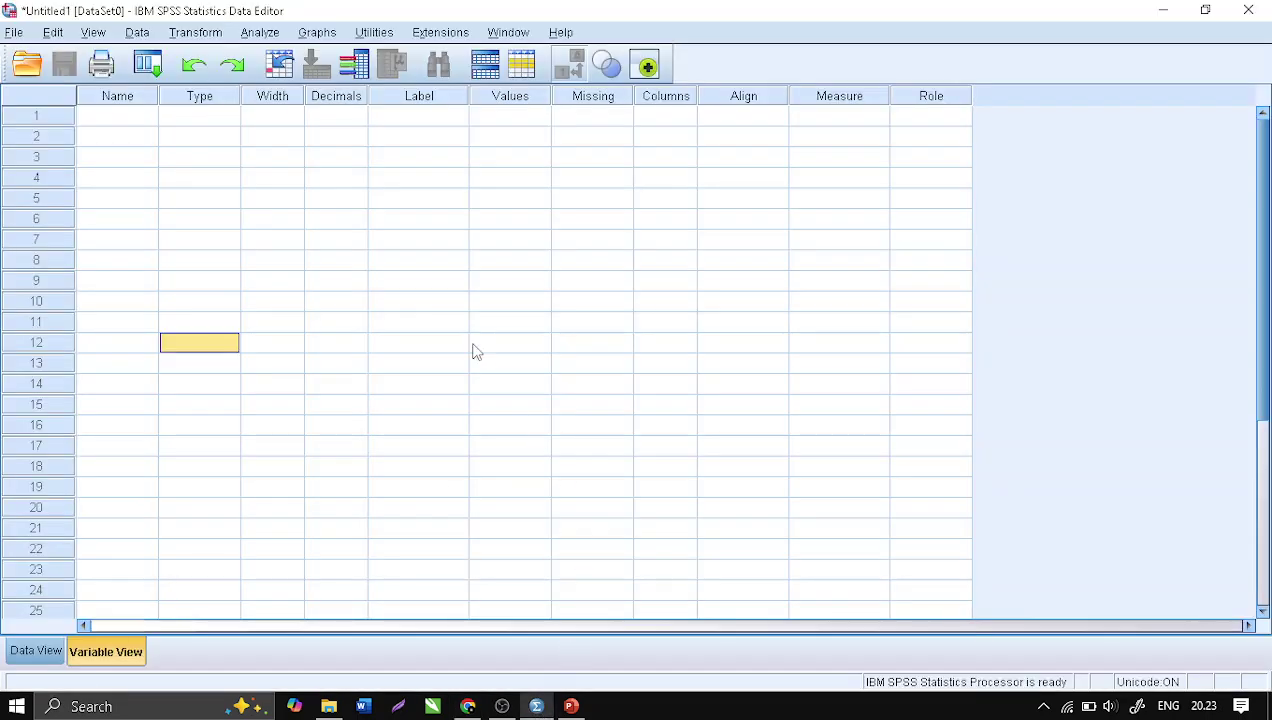
click(189, 199)
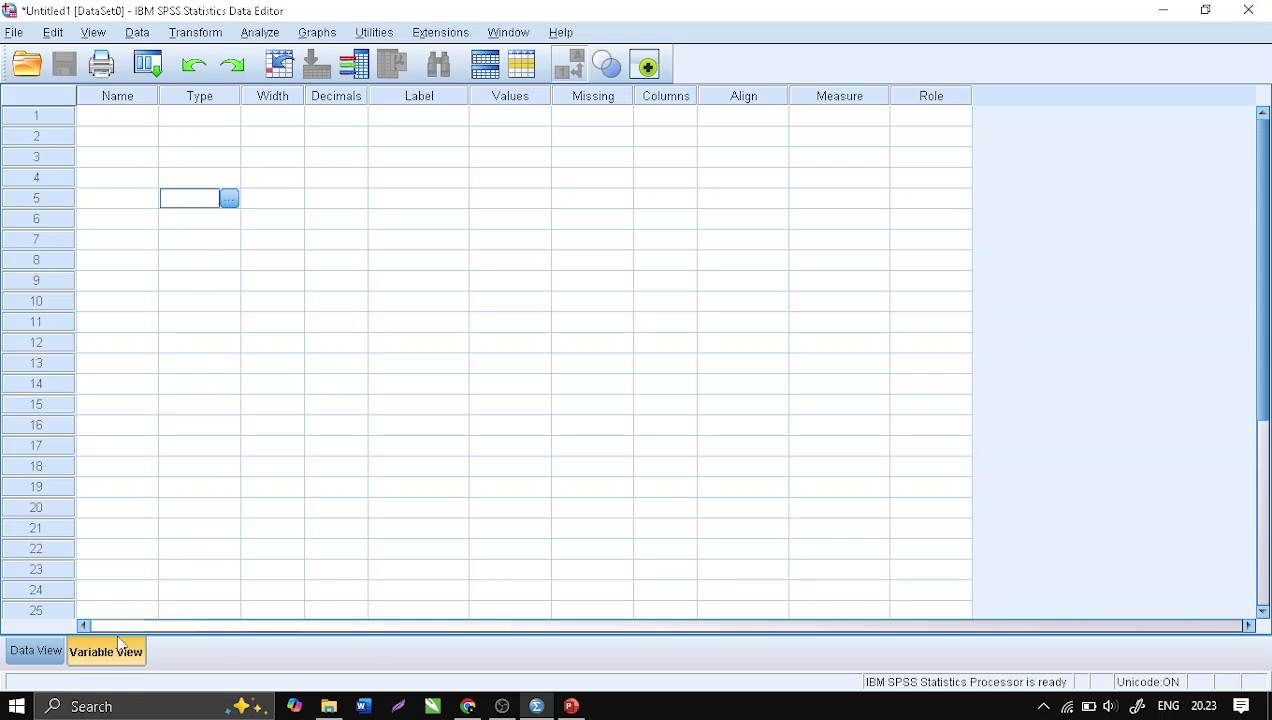
click(130, 124)
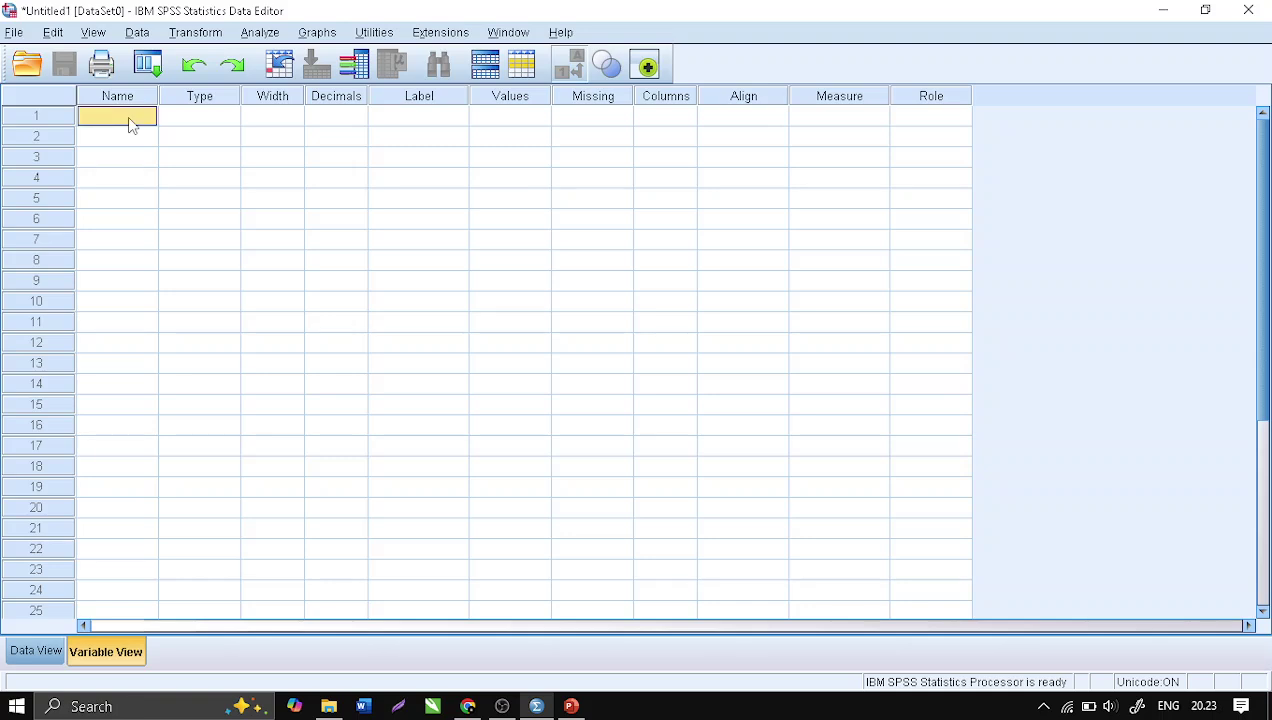
text(Toko)
key(Return)
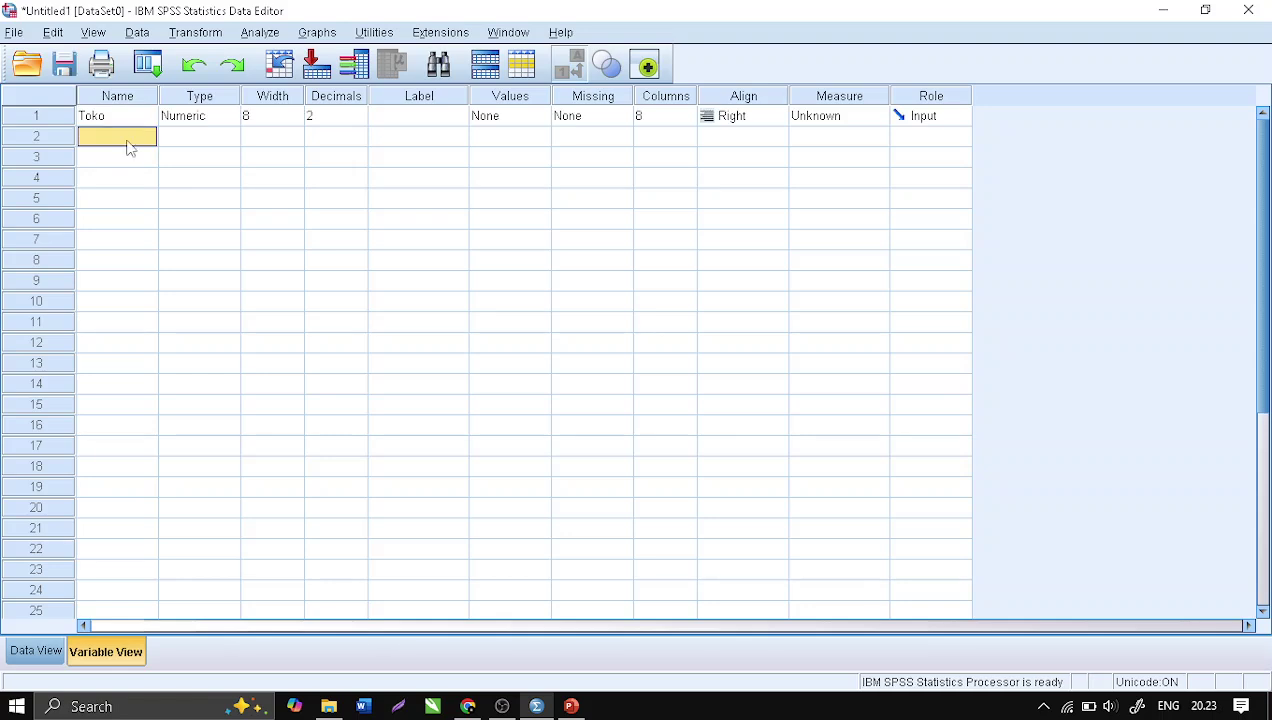
text(Sika)
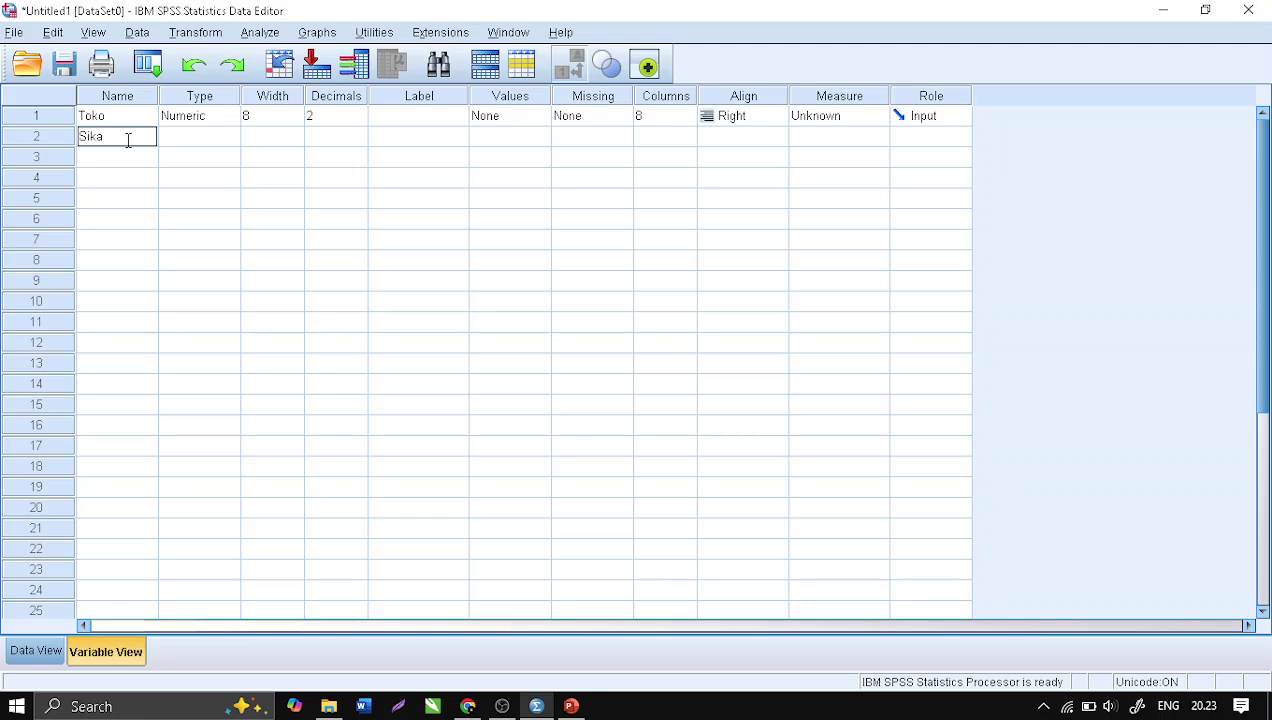
text(p)
click(478, 220)
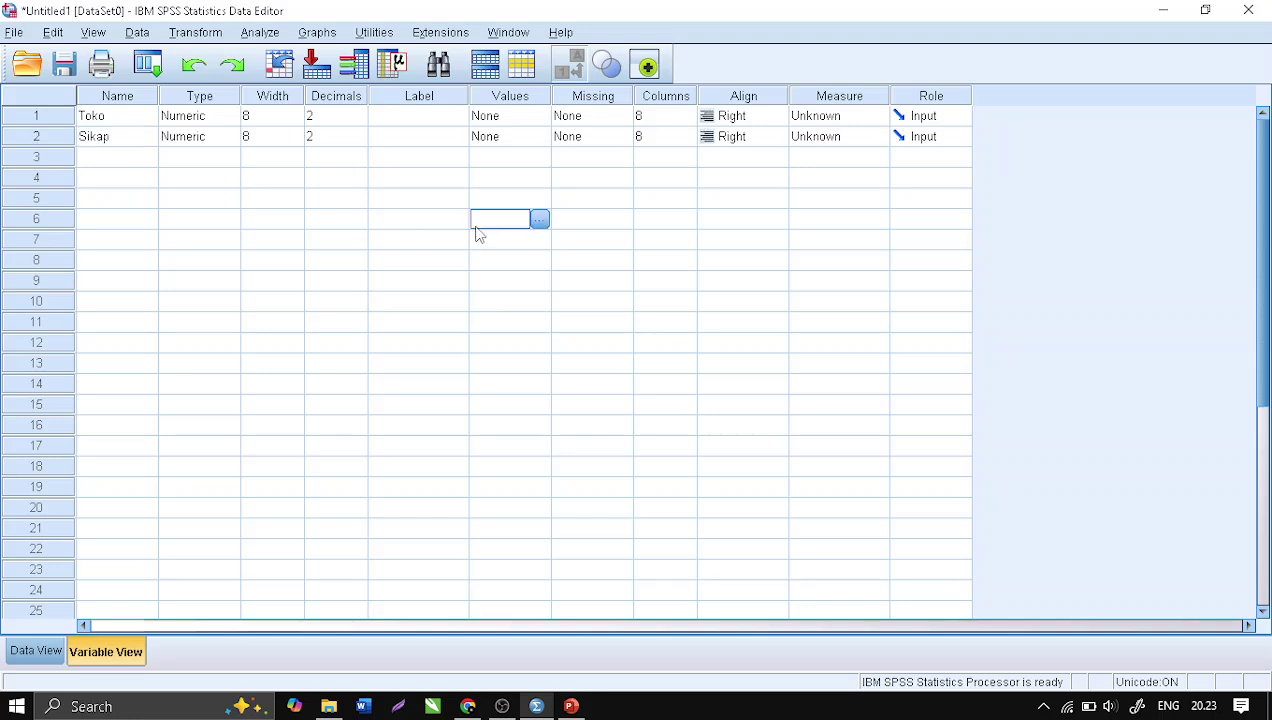
Set the measurement level of Toko to Ordinal and of Sikap to Nominal.
click(841, 117)
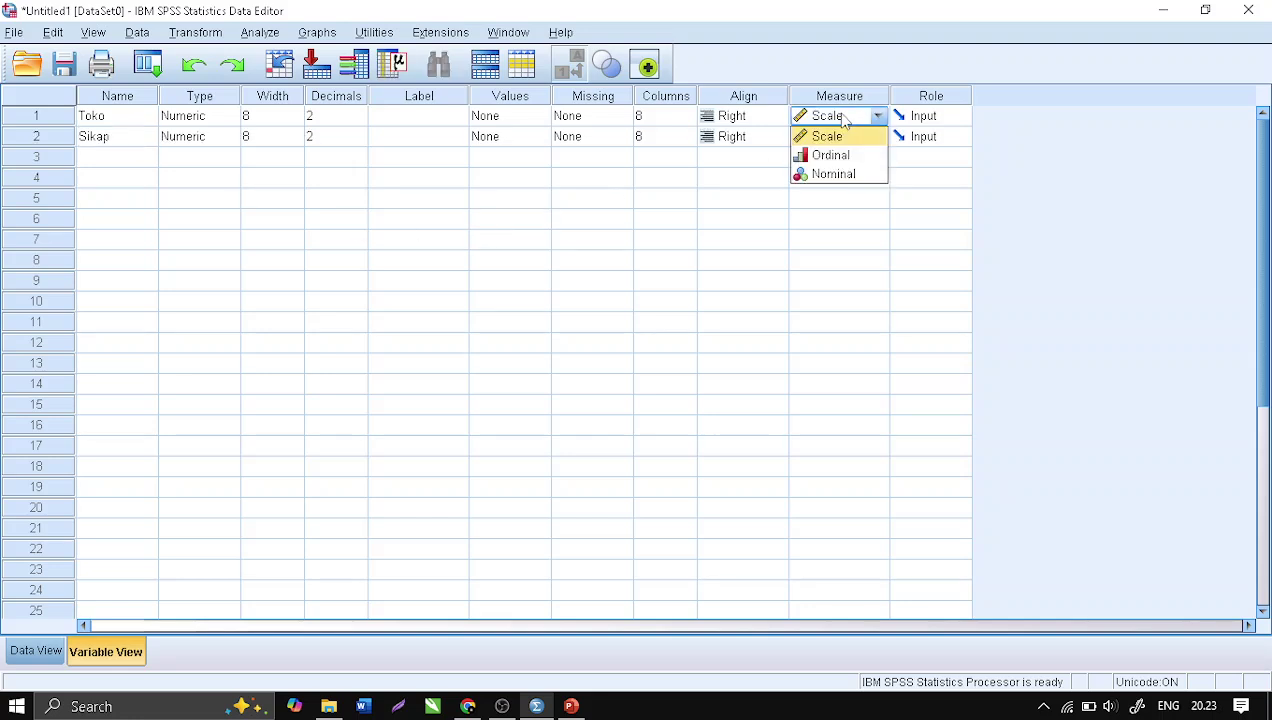
click(848, 156)
click(857, 137)
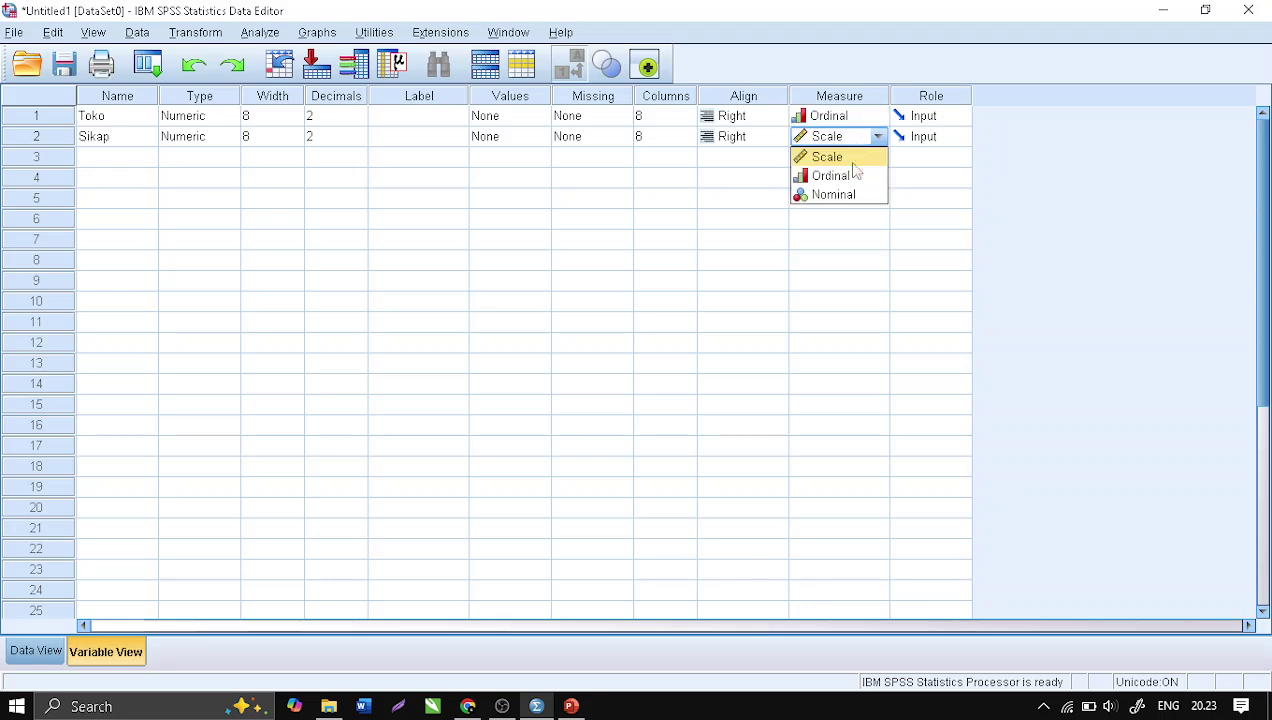
click(846, 195)
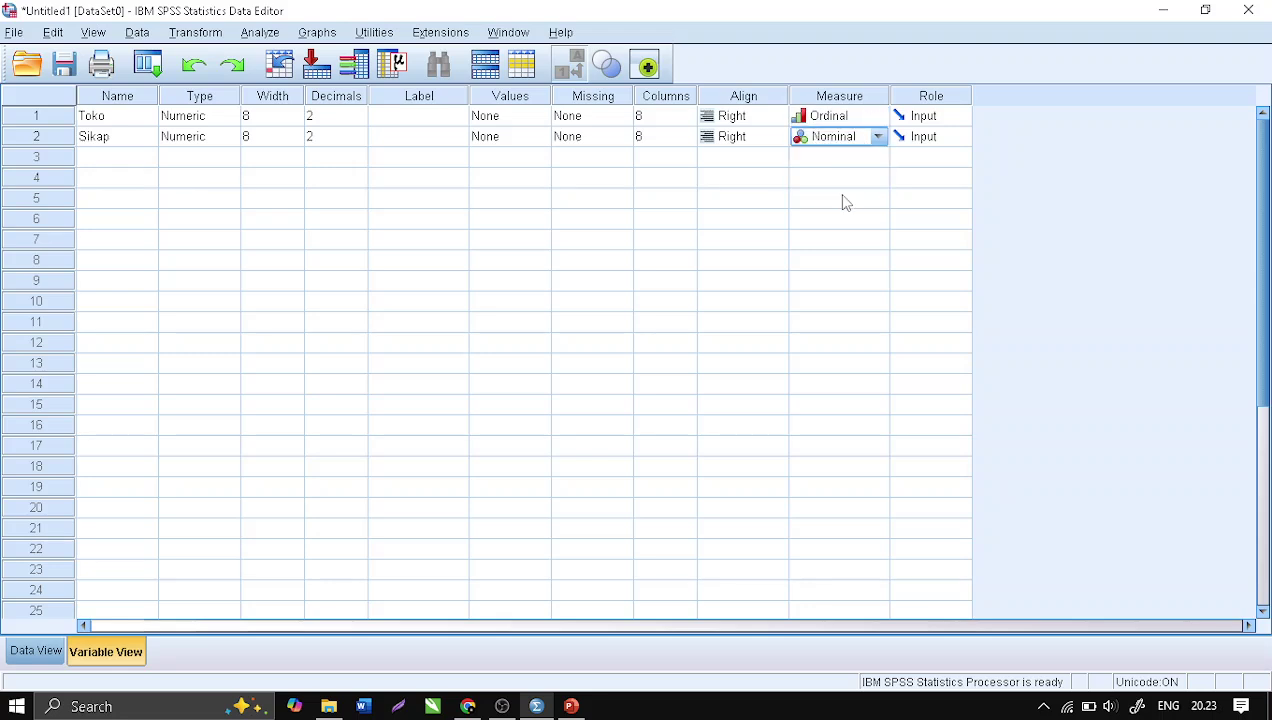
Change the measurement level of Toko to Nominal and of Sikap to Ordinal.
click(866, 118)
click(866, 120)
click(858, 118)
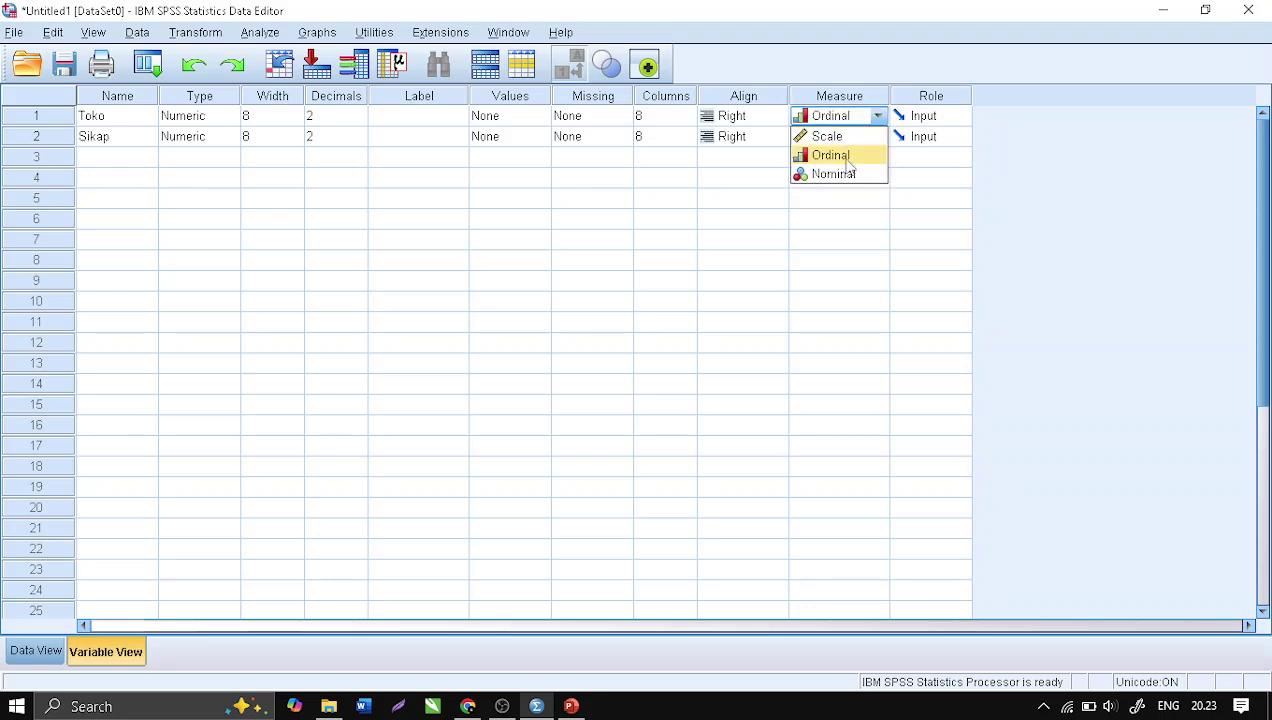
click(845, 173)
click(855, 140)
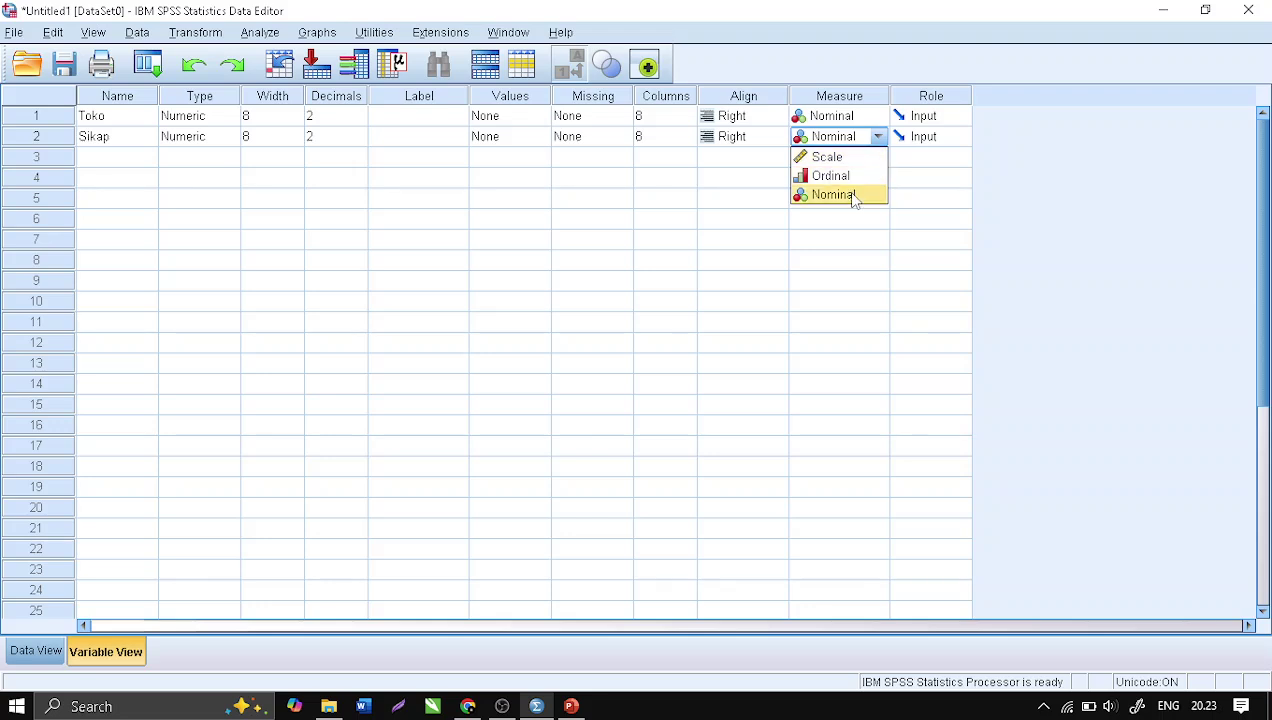
click(849, 177)
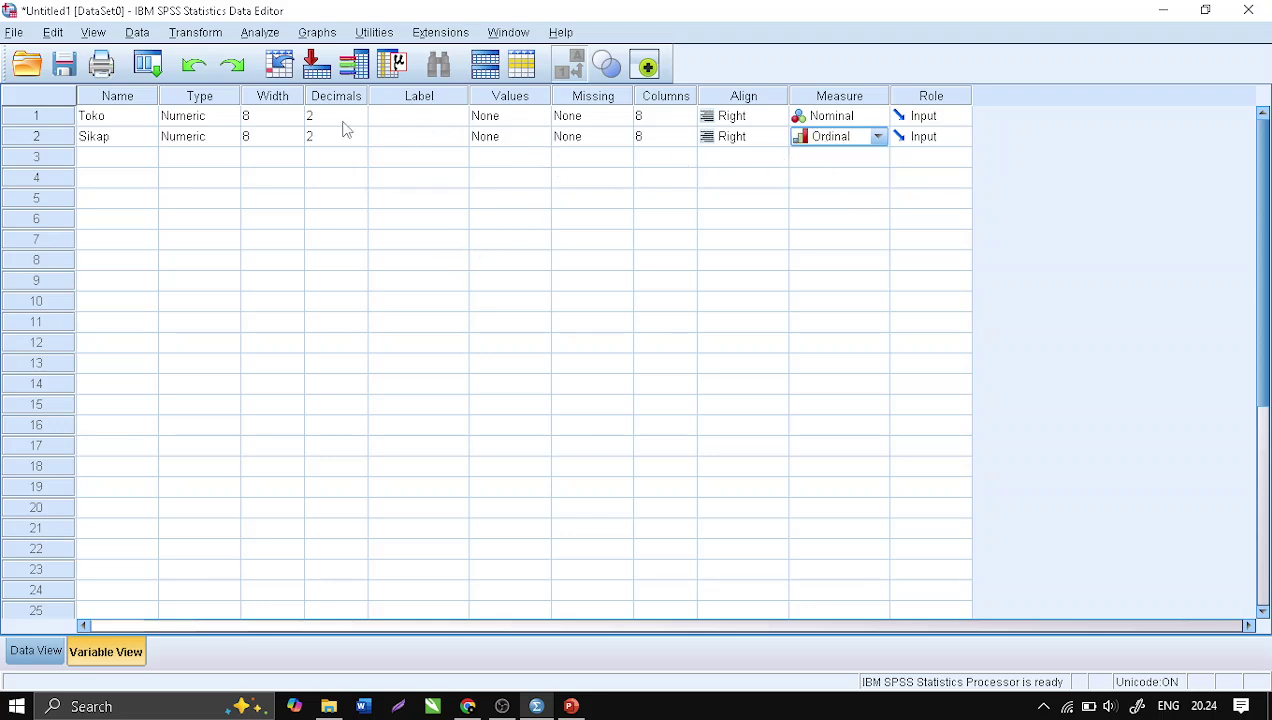
Add value labels for the Toko variable: 1 = Jogja and 2 = Jatim.
click(519, 100)
click(518, 116)
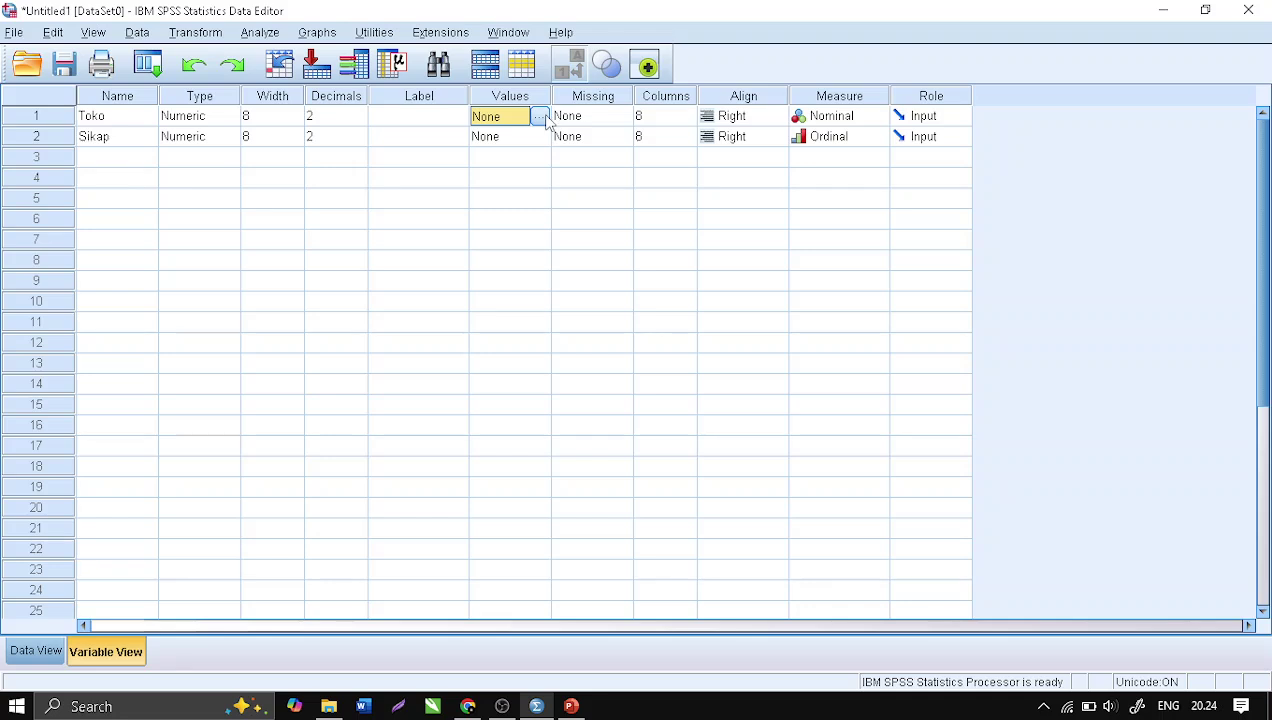
click(540, 117)
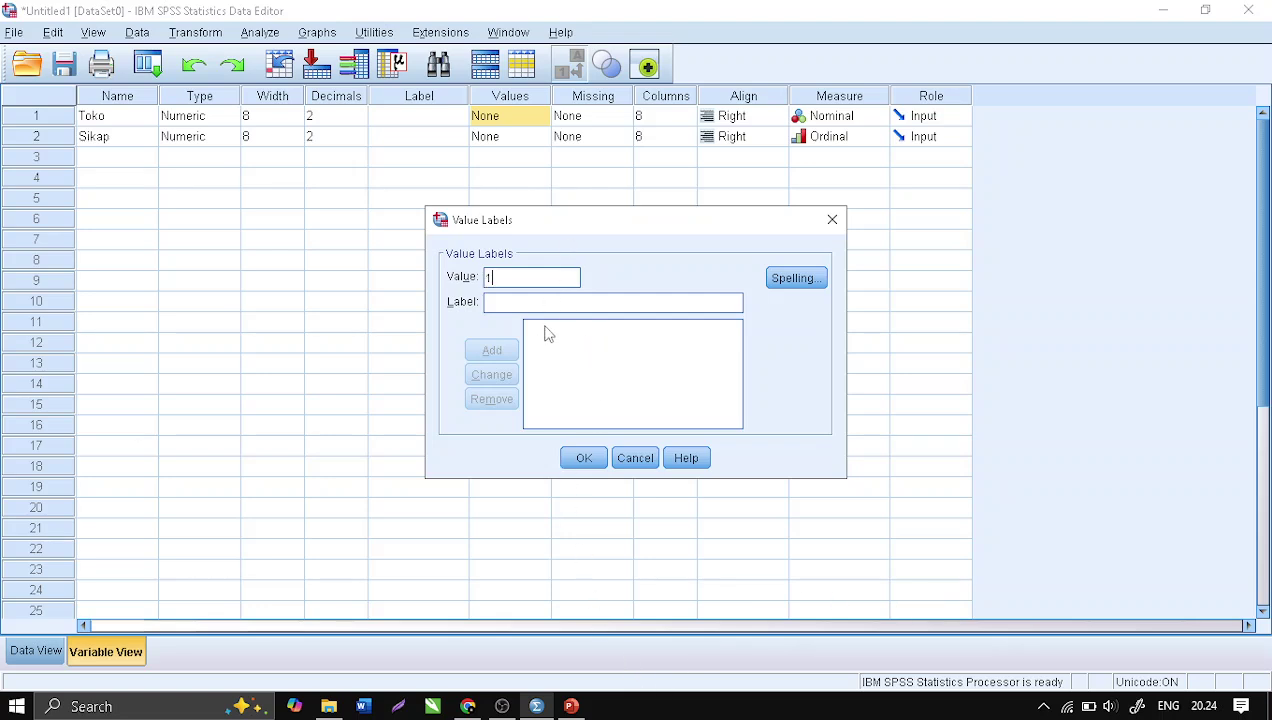
text(J)
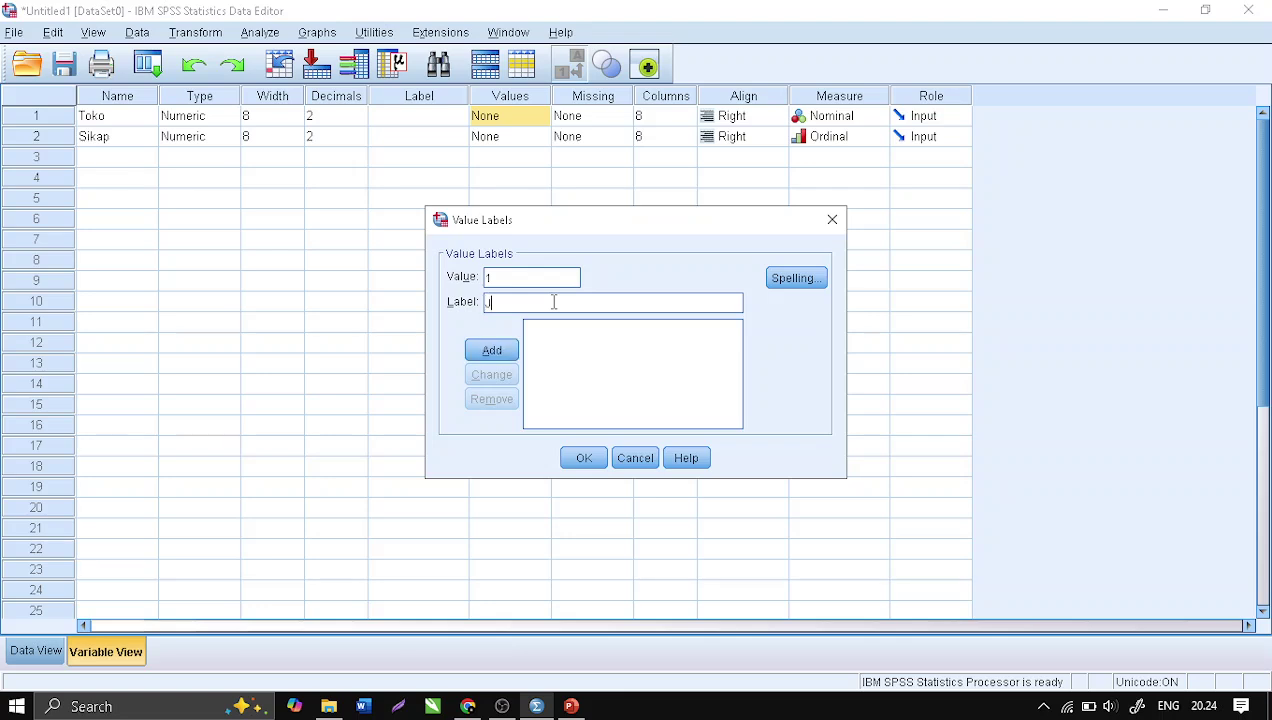
text(ogja)
click(494, 352)
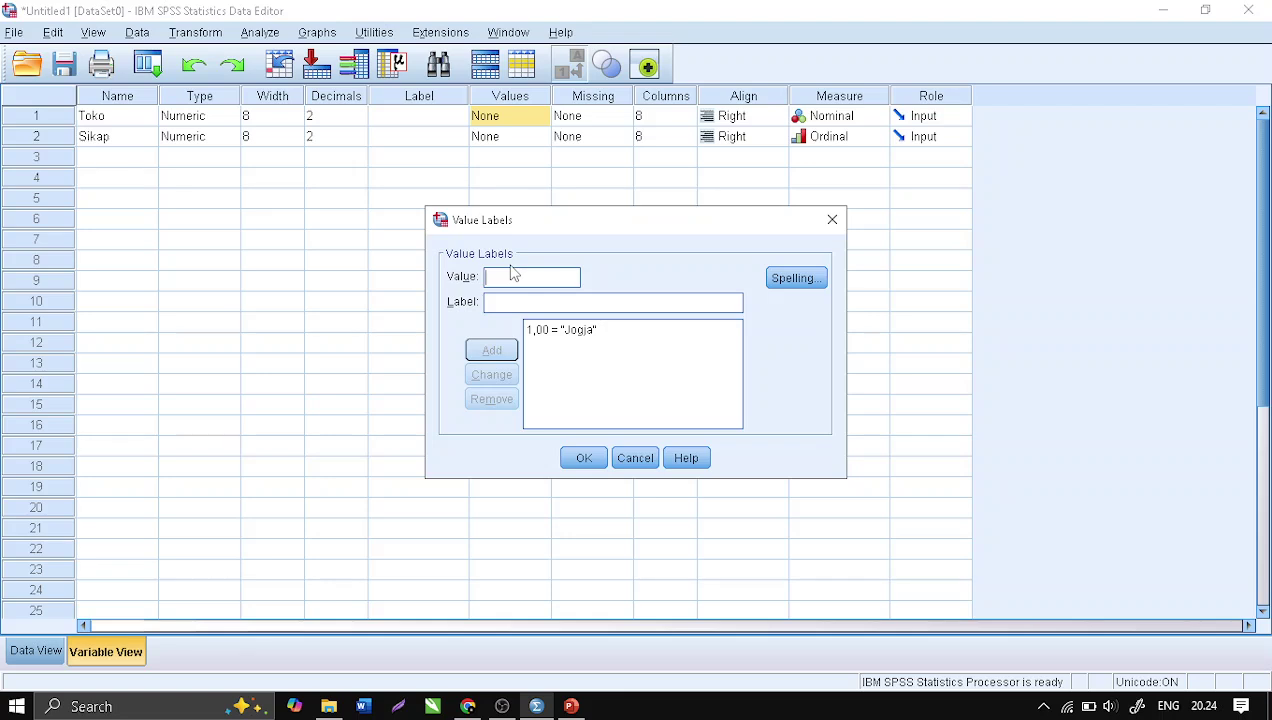
text(2)
click(566, 301)
text(Jat)
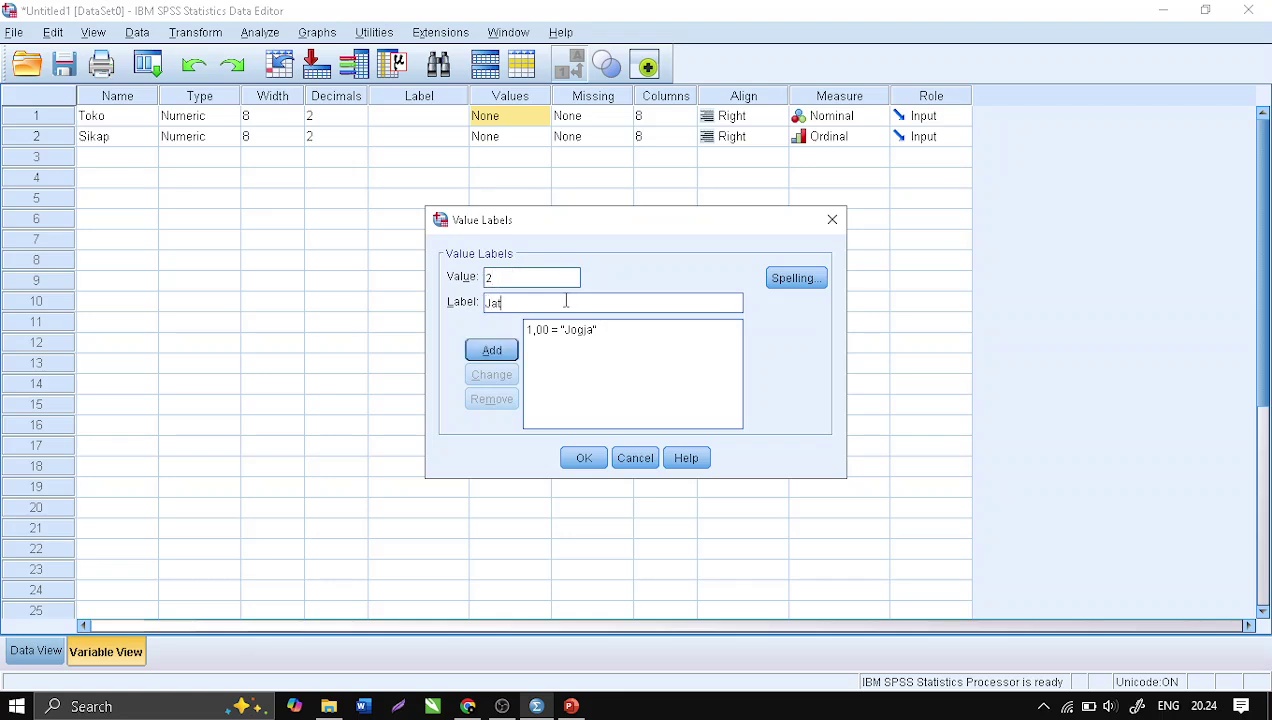
text(im)
key(Return)
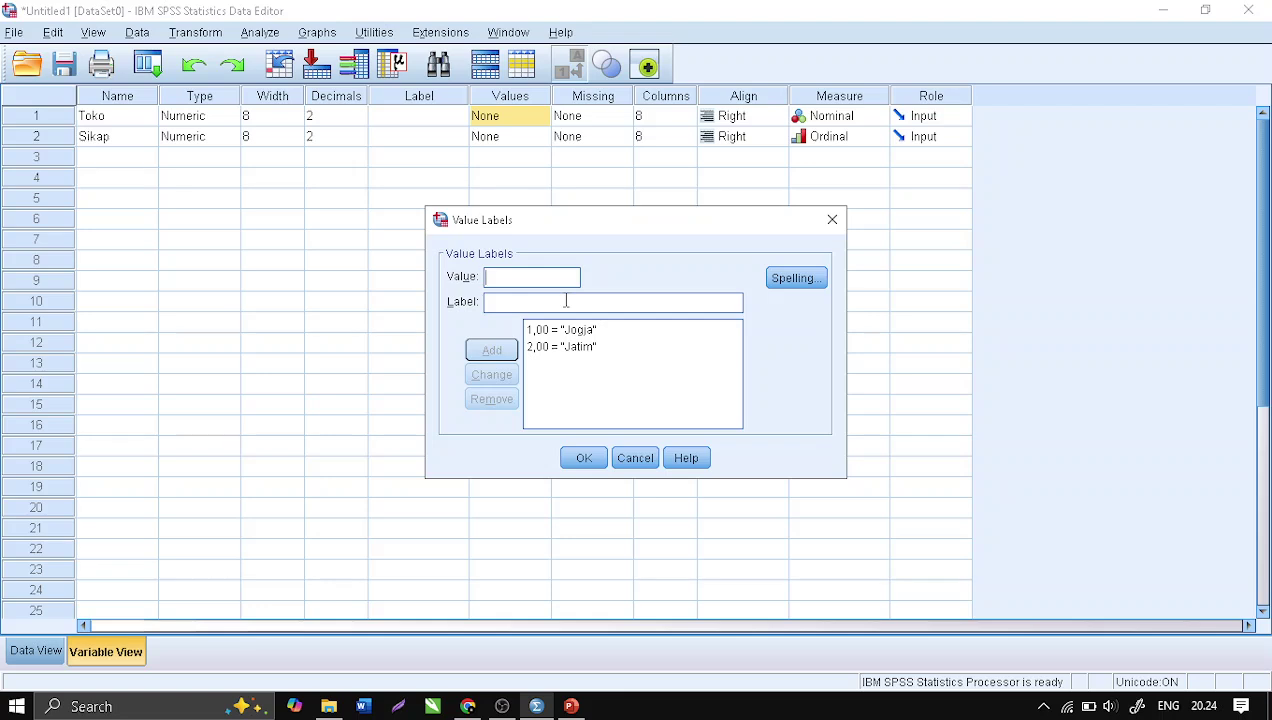
Add the Toko value labels 3 = Jabar and 4 = Jakarta, and apply the label set.
text(3)
text(Jabar)
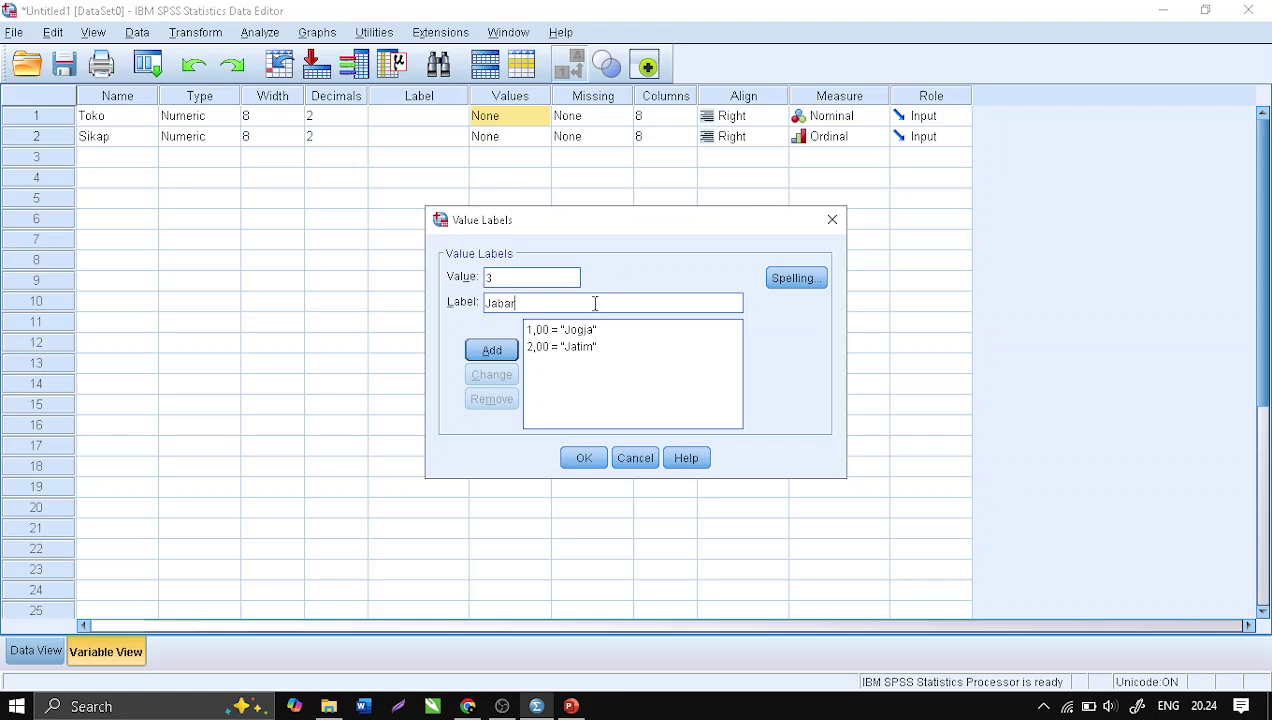
key(Return)
text(4)
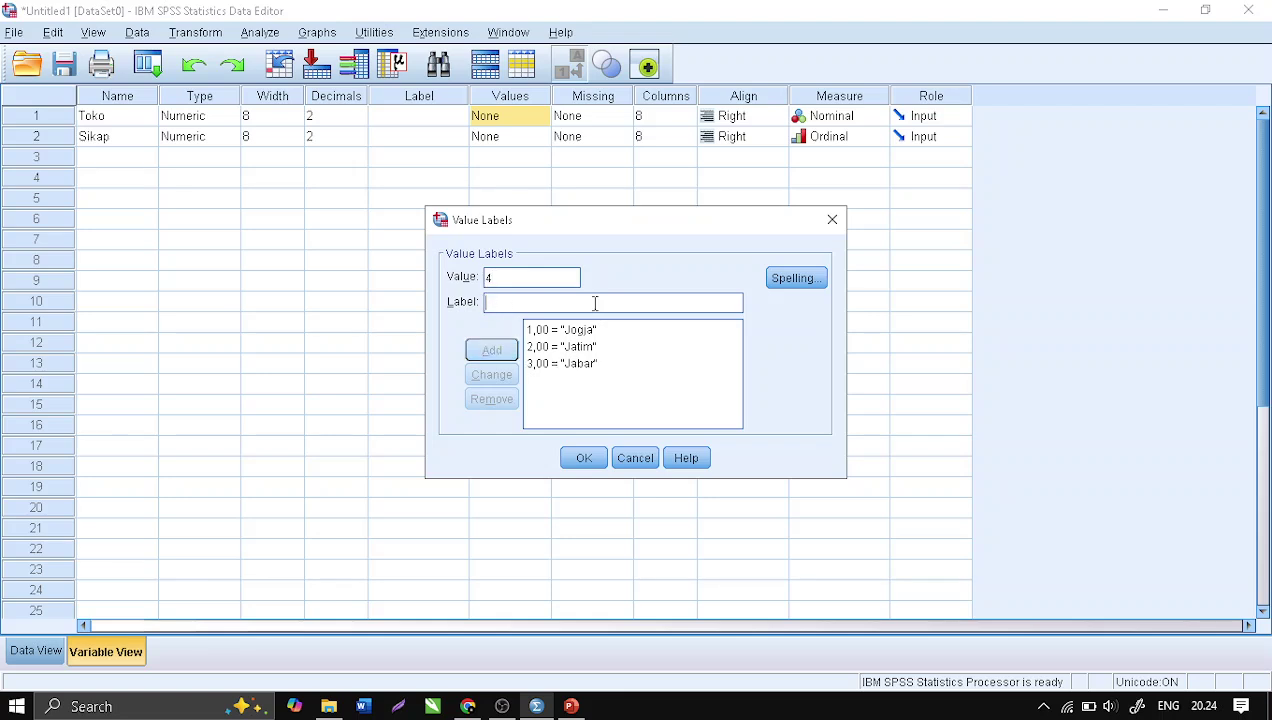
text(Jakarta)
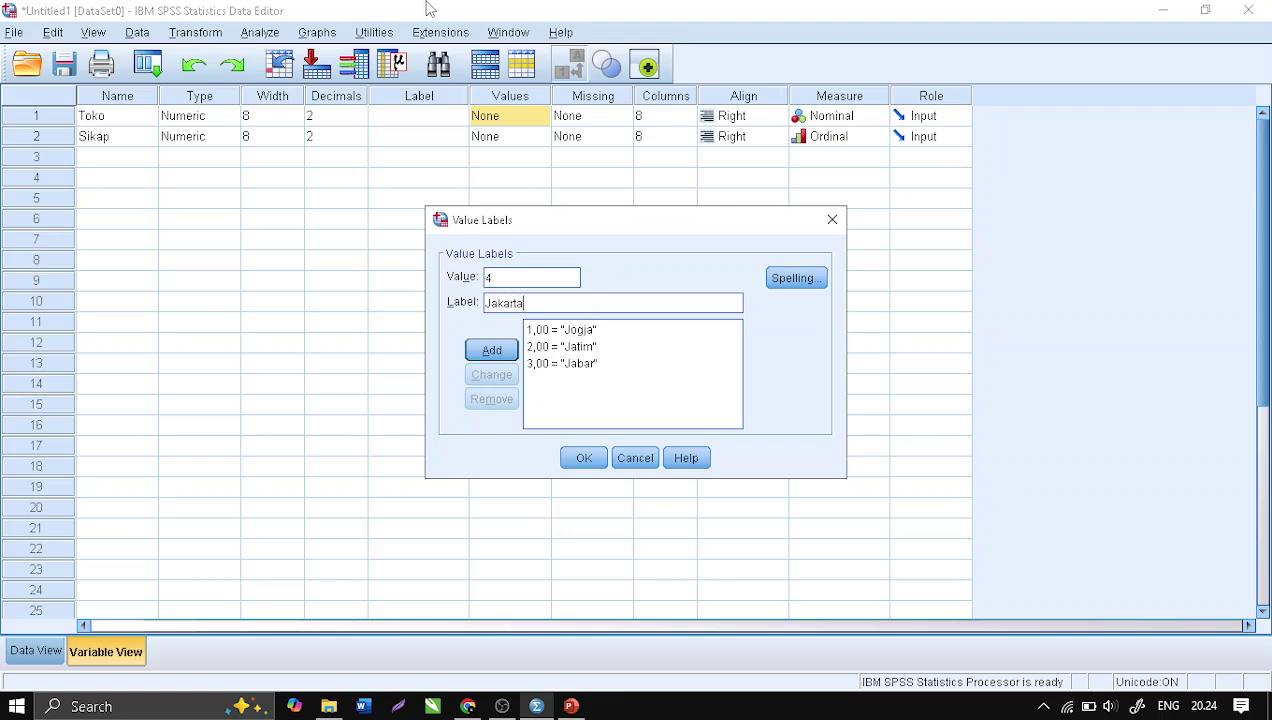
key(Return)
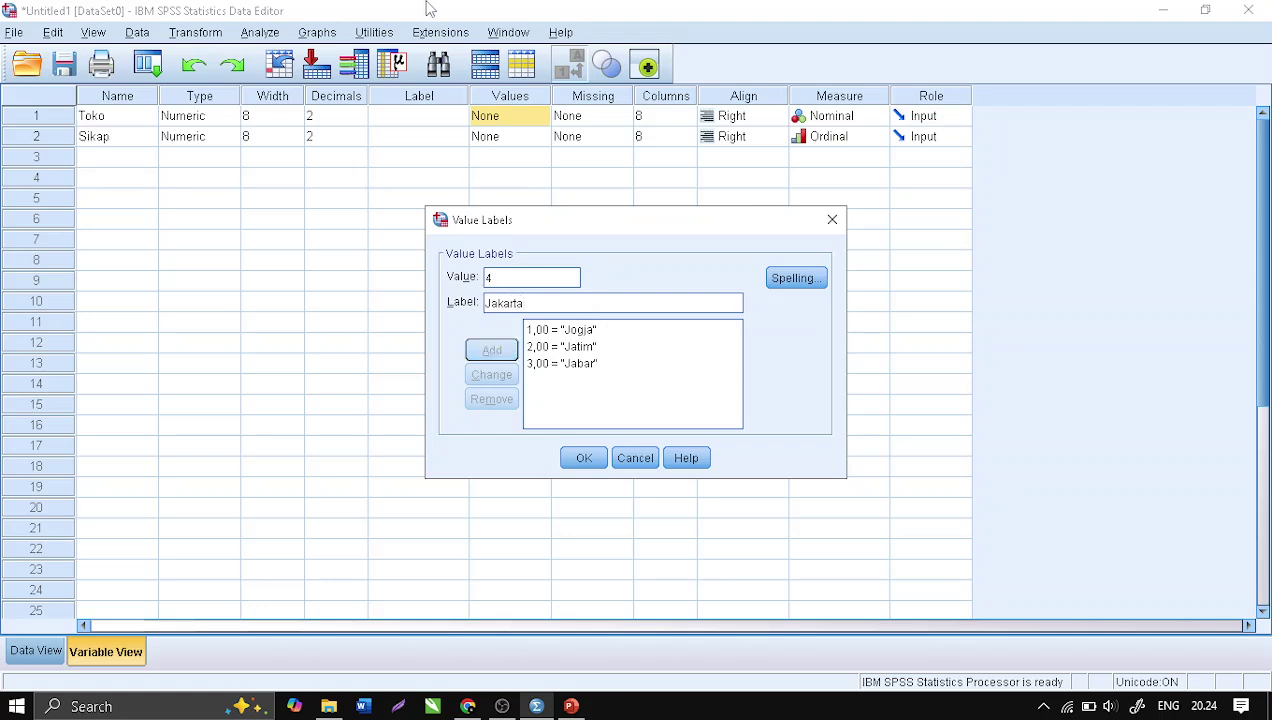
click(598, 450)
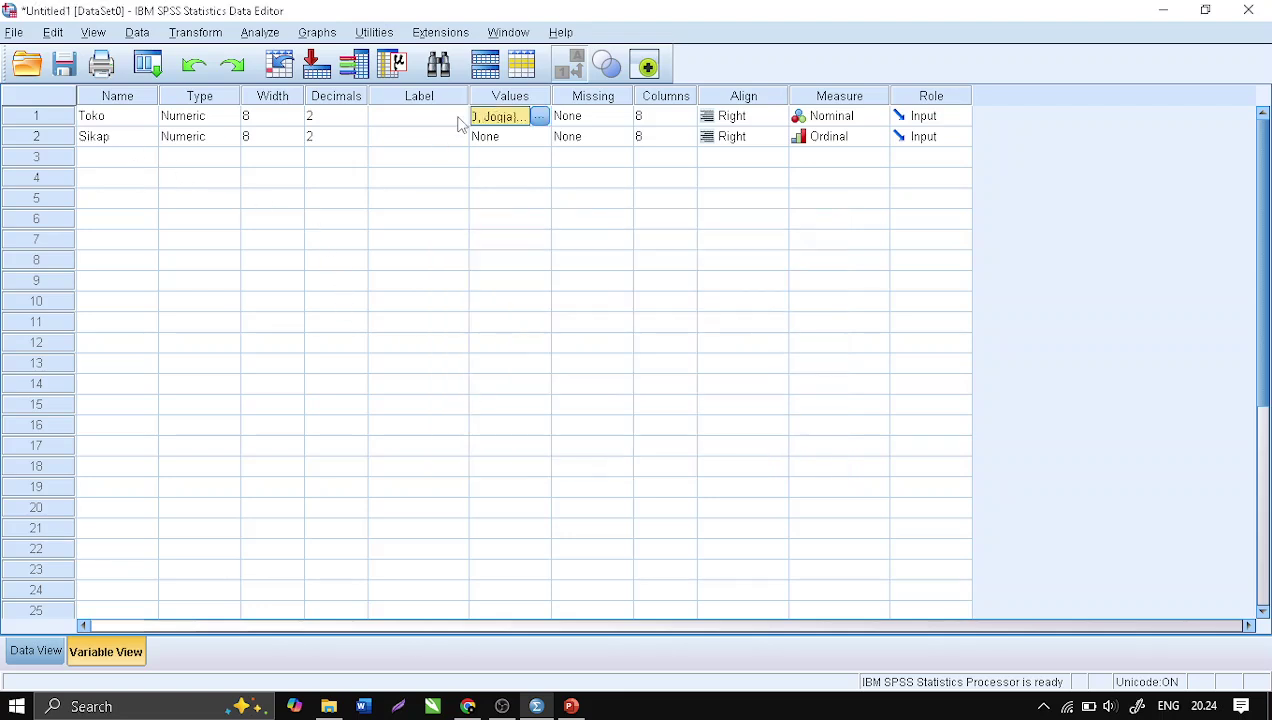
Widen the Values column and add the value label 1 = Tidak Puas for the Sikap variable.
drag(551, 96, 554, 96)
drag(668, 120, 668, 120)
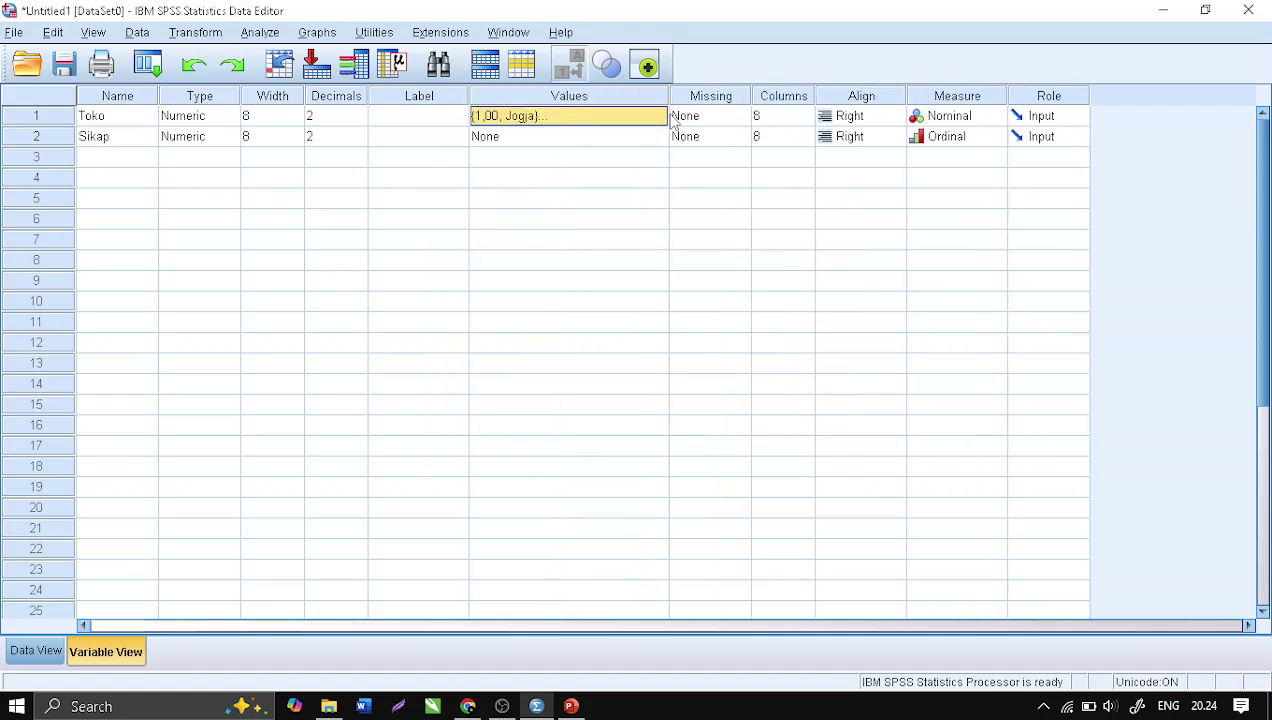
click(605, 136)
click(576, 146)
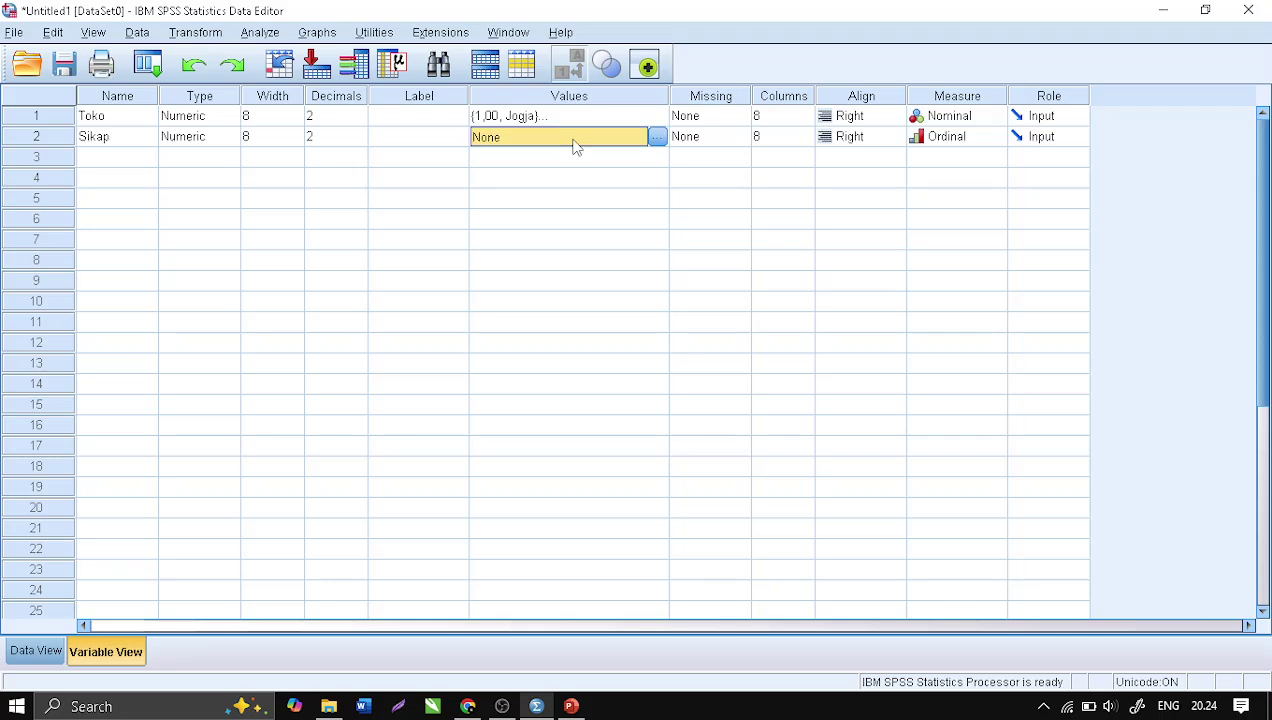
click(662, 140)
text(1)
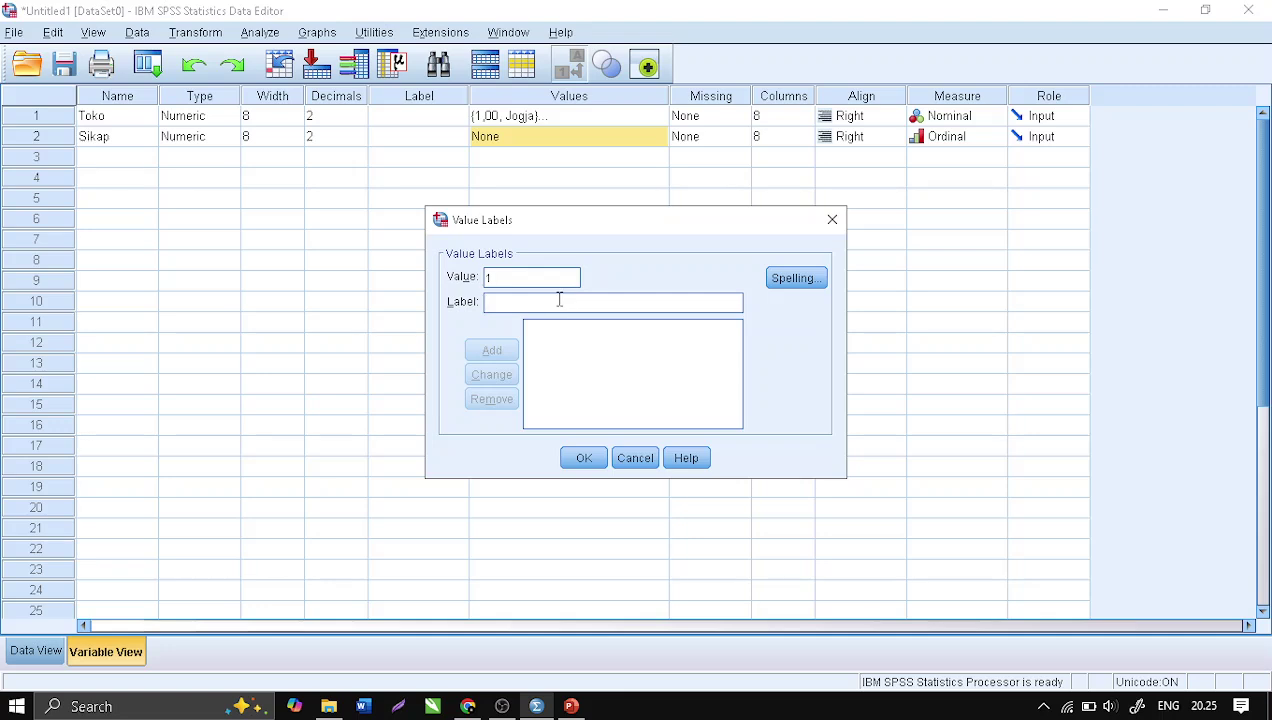
click(559, 300)
text(Tidak Puas)
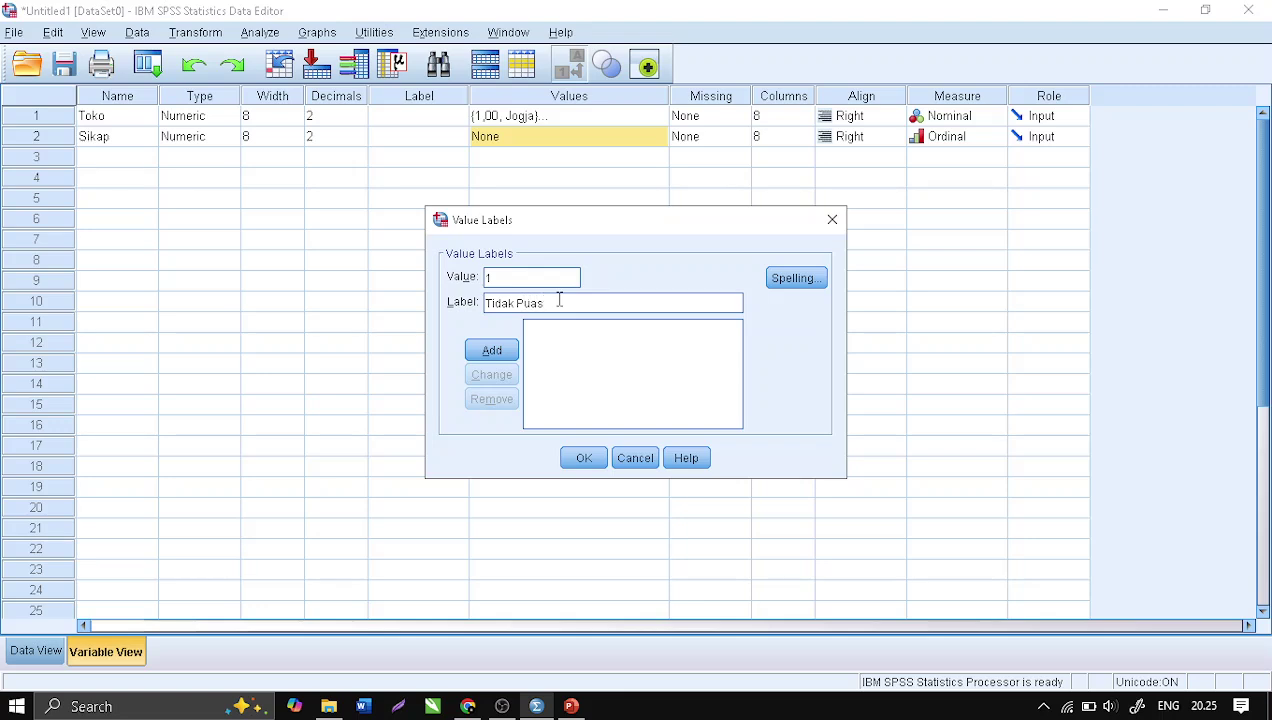
key(Return)
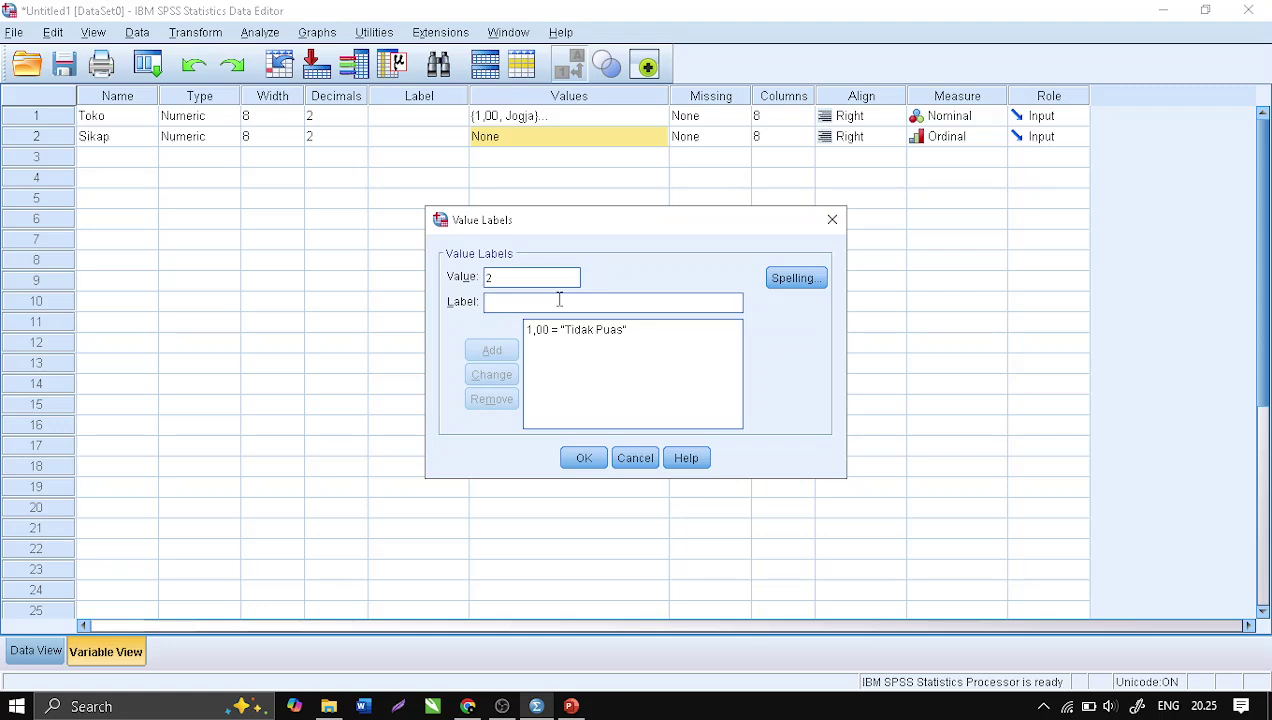
Add the Sikap value labels 2 = Netral and 3 = Puas, and apply the label set.
text(Netral)
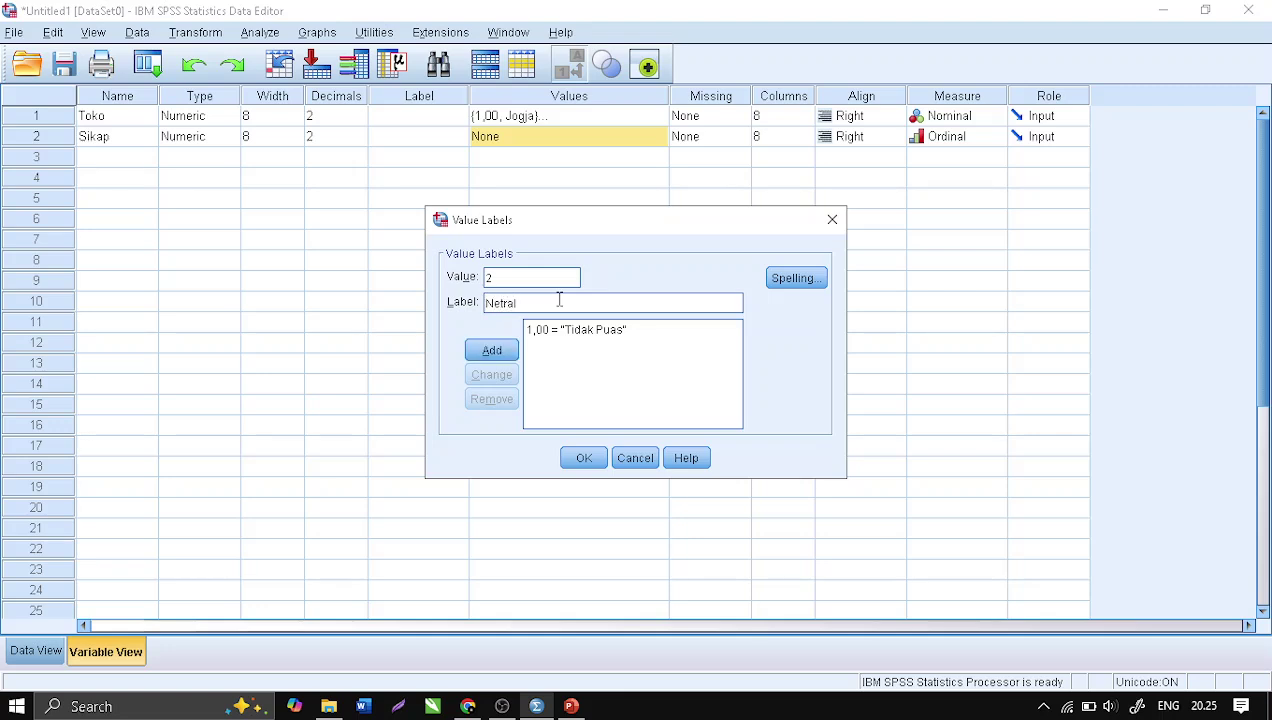
key(Return)
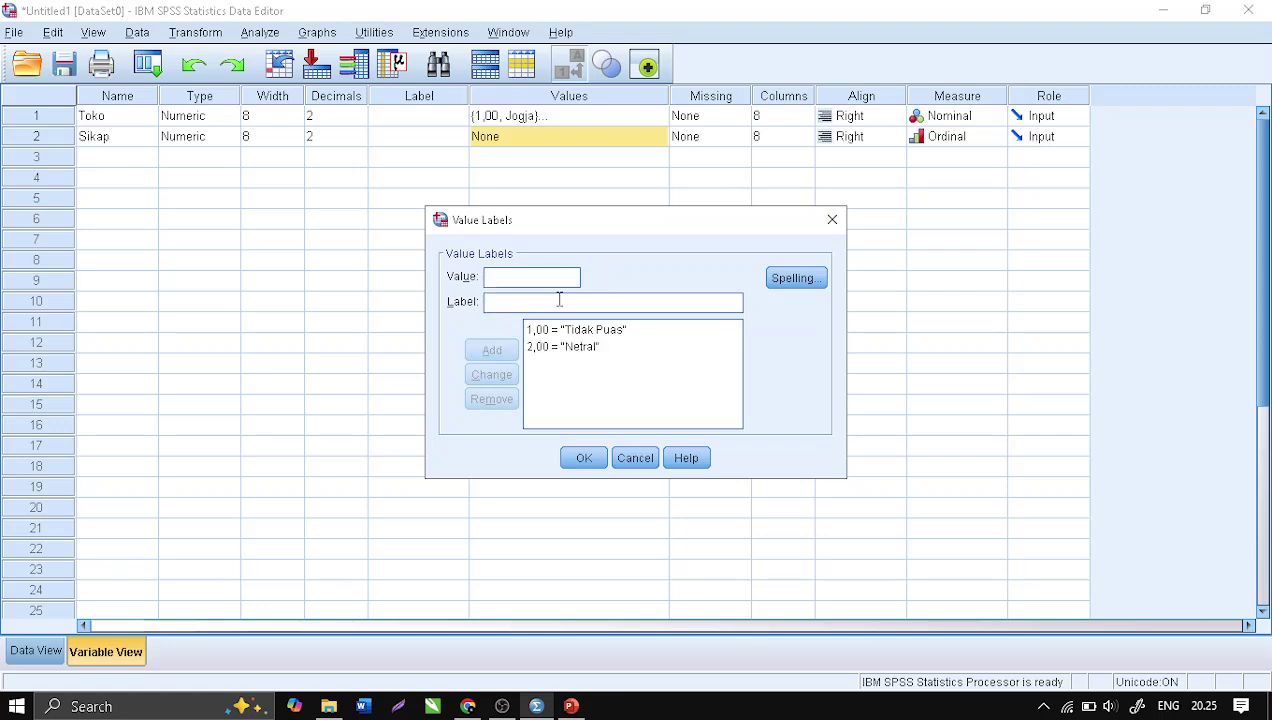
text(3)
text(Puas)
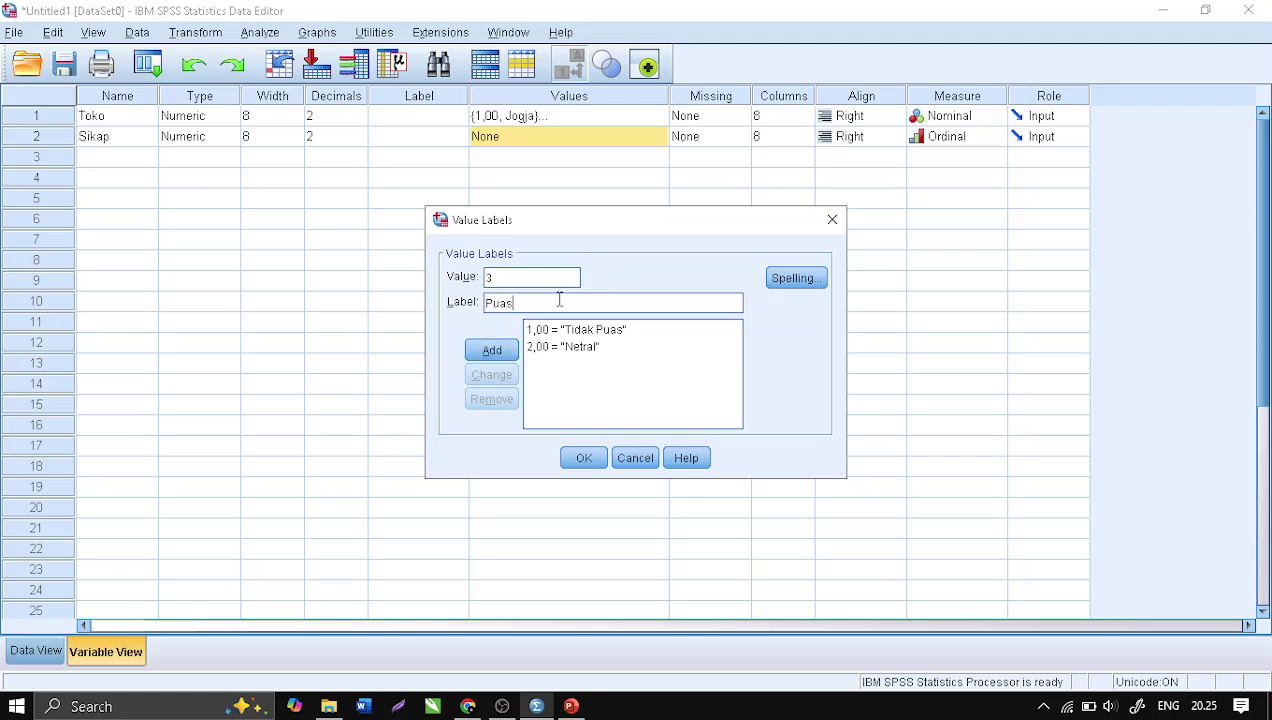
key(Return)
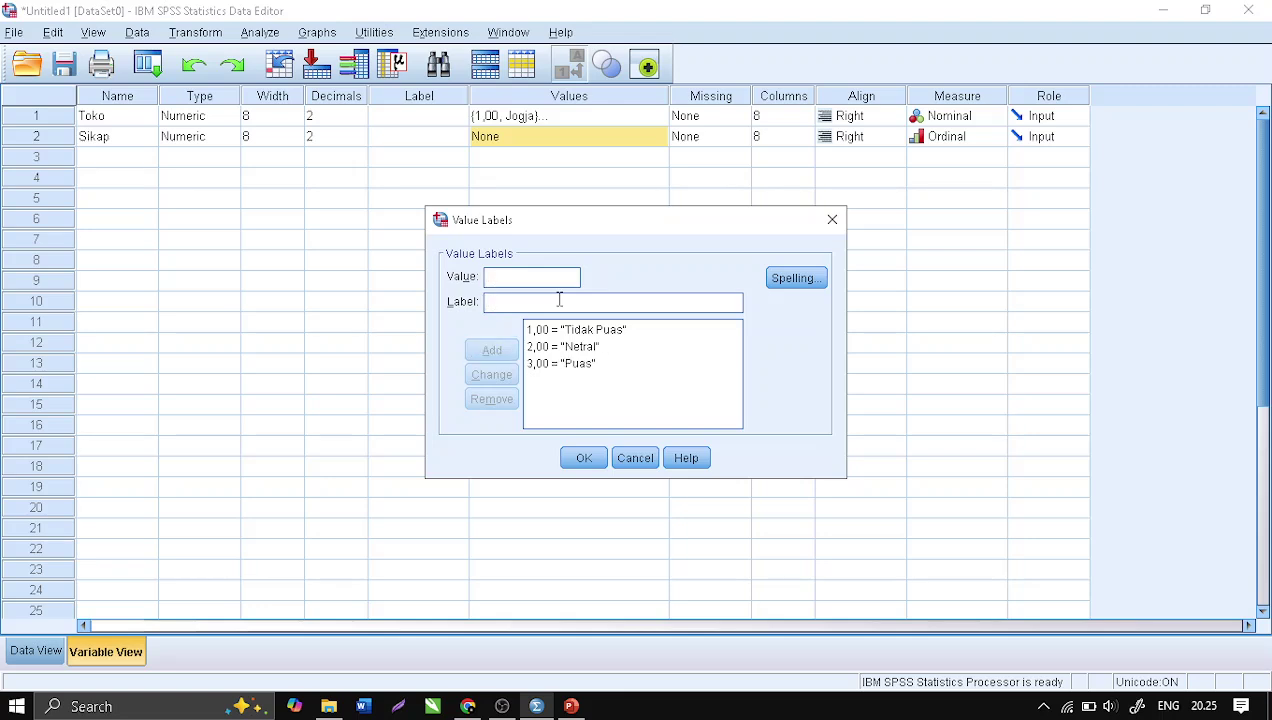
click(583, 459)
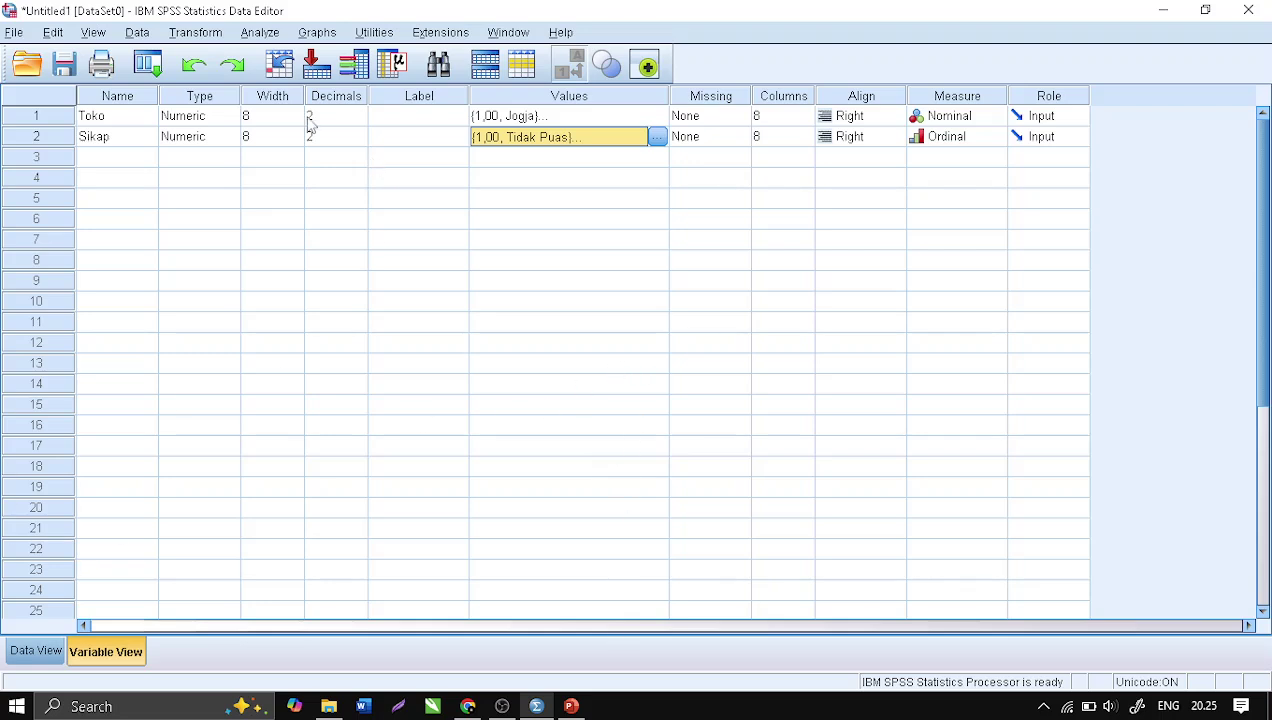
Switch to the Data Latihan Chi Square spreadsheet in Google Sheets and copy the Kode Toko and Kode Sikap codes in A2:B126.
click(38, 651)
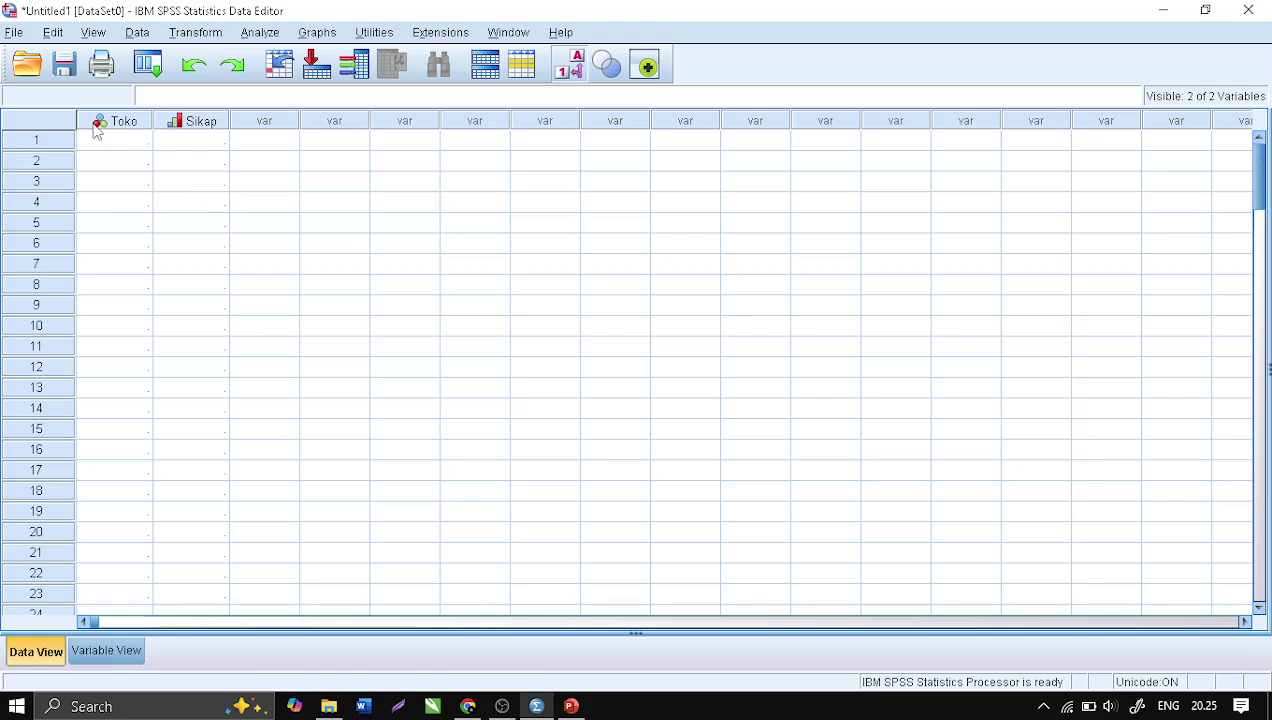
click(469, 710)
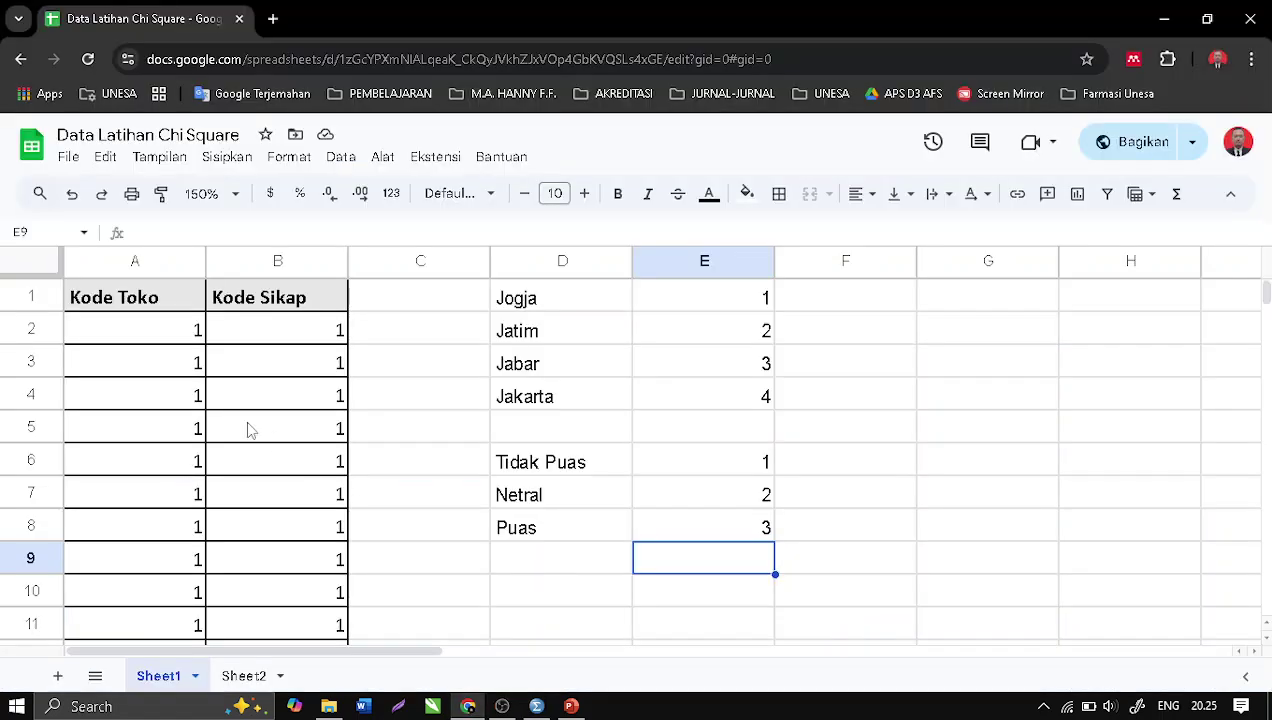
drag(136, 337, 285, 600)
scroll(265, 494, down, 20)
scroll(267, 496, down, 20)
scroll(267, 497, up, 9)
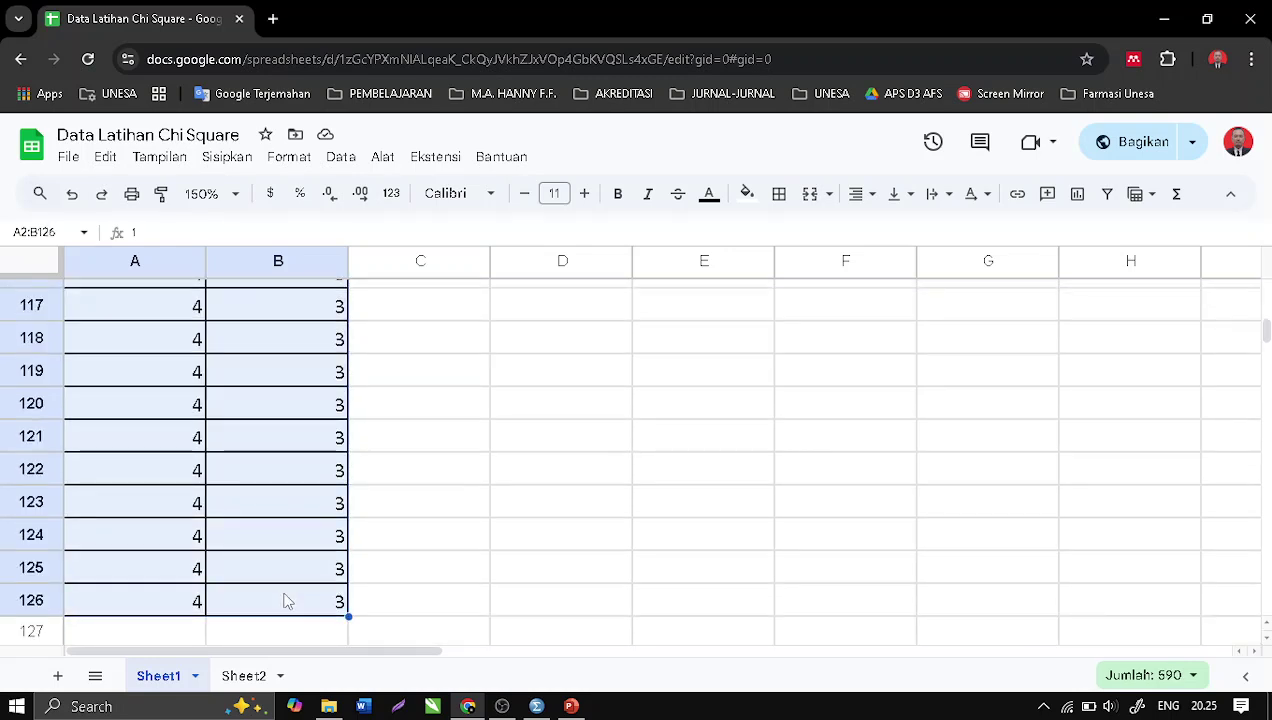
key(ctrl+c)
Switch back to SPSS and paste the copied codes into the data grid, starting at the first Toko case.
click(536, 706)
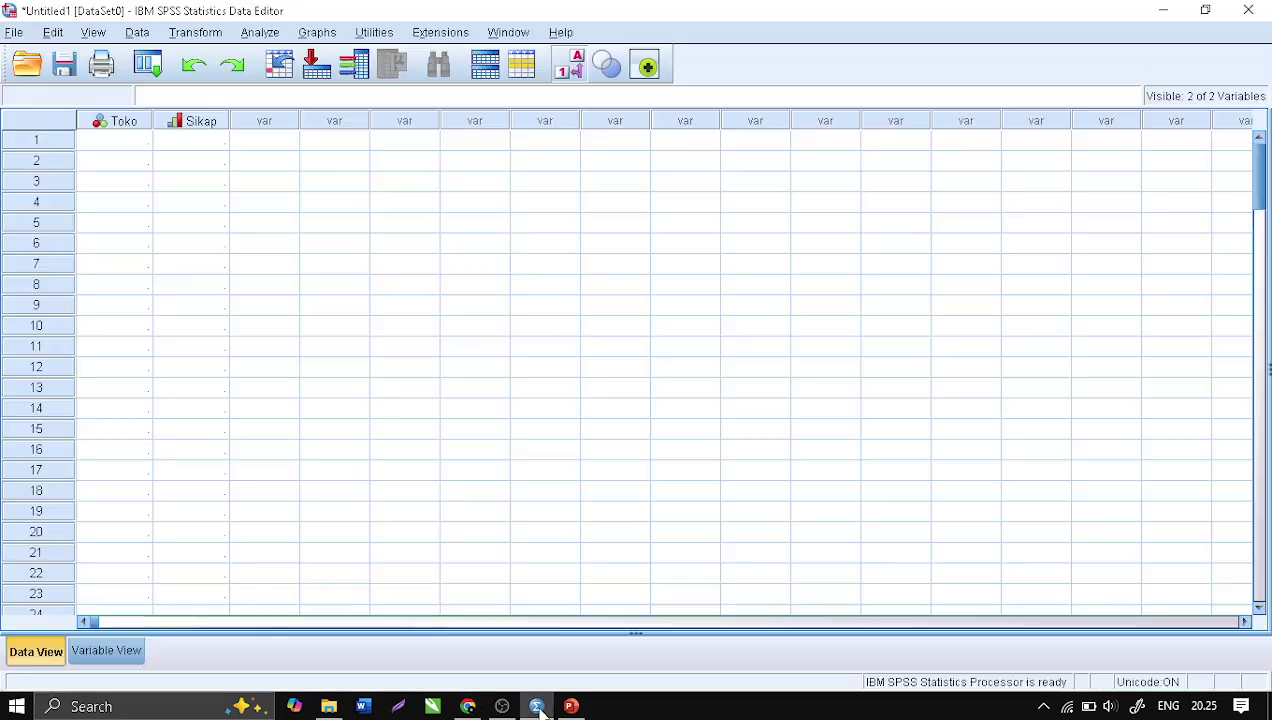
click(120, 141)
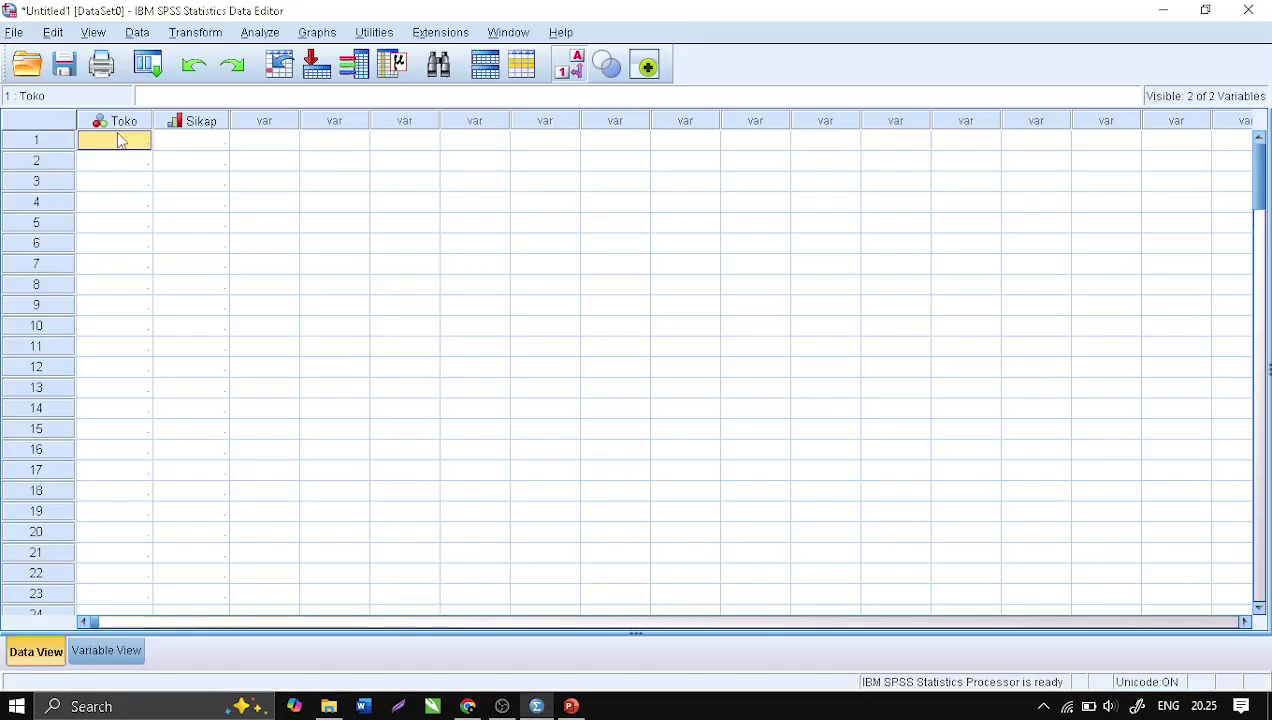
key(ctrl+v)
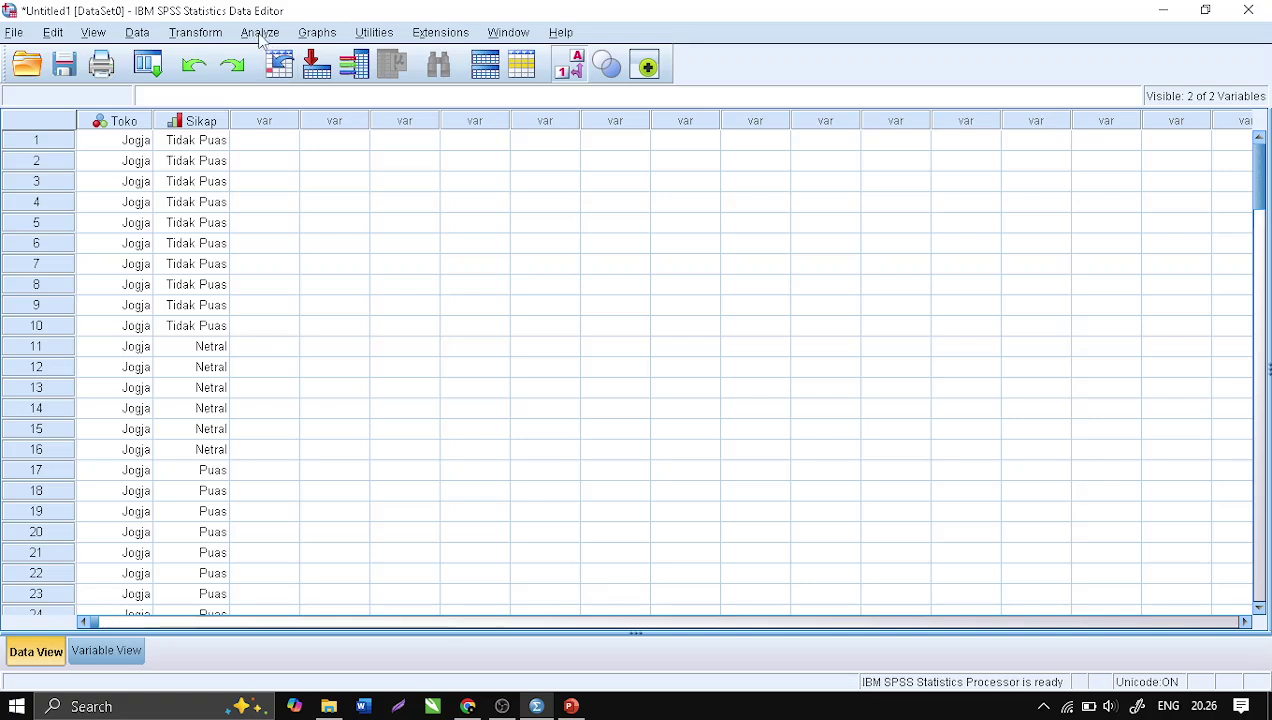
Set up a Crosstabs analysis with Toko as the row variable and Sikap as the column variable.
click(260, 33)
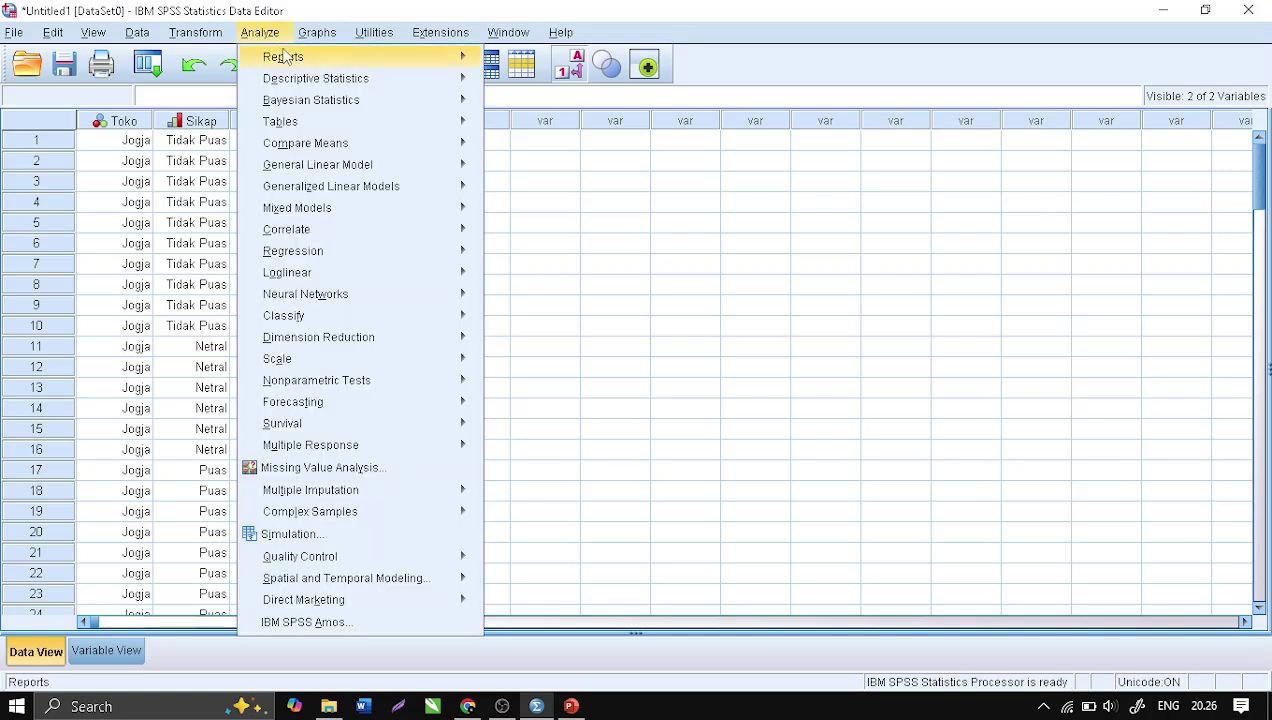
mouse_move(350, 86)
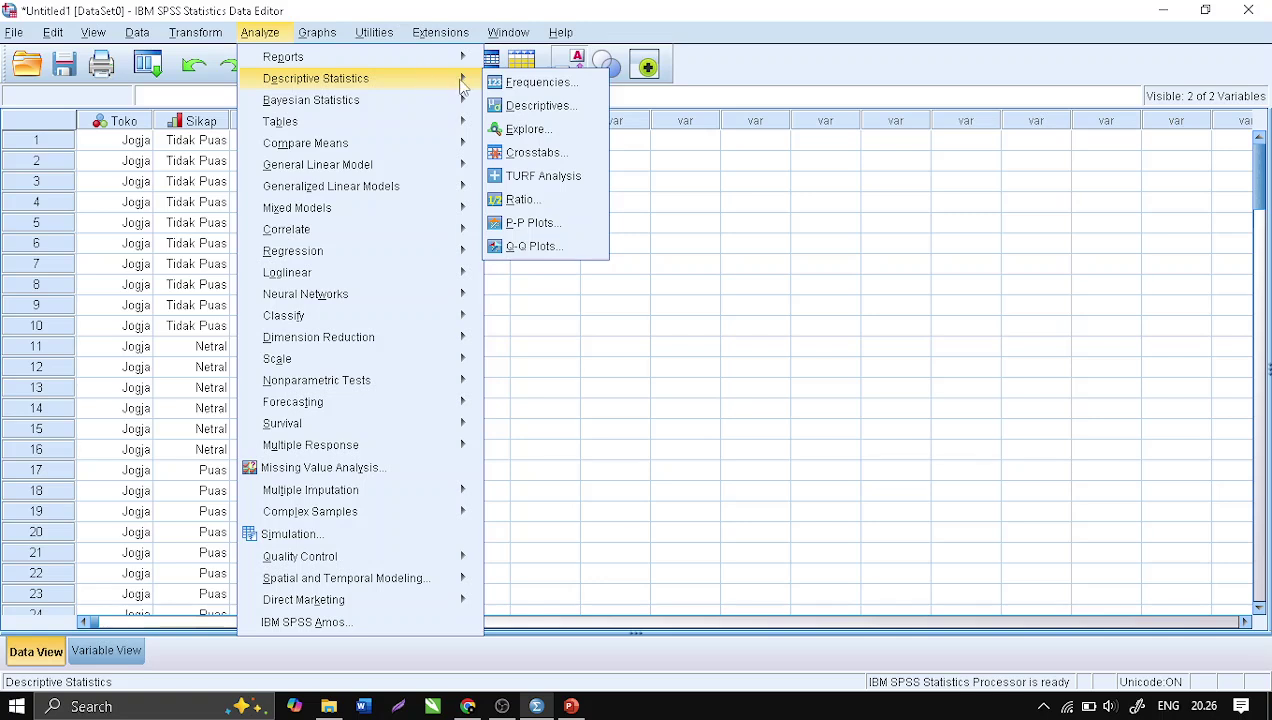
click(546, 158)
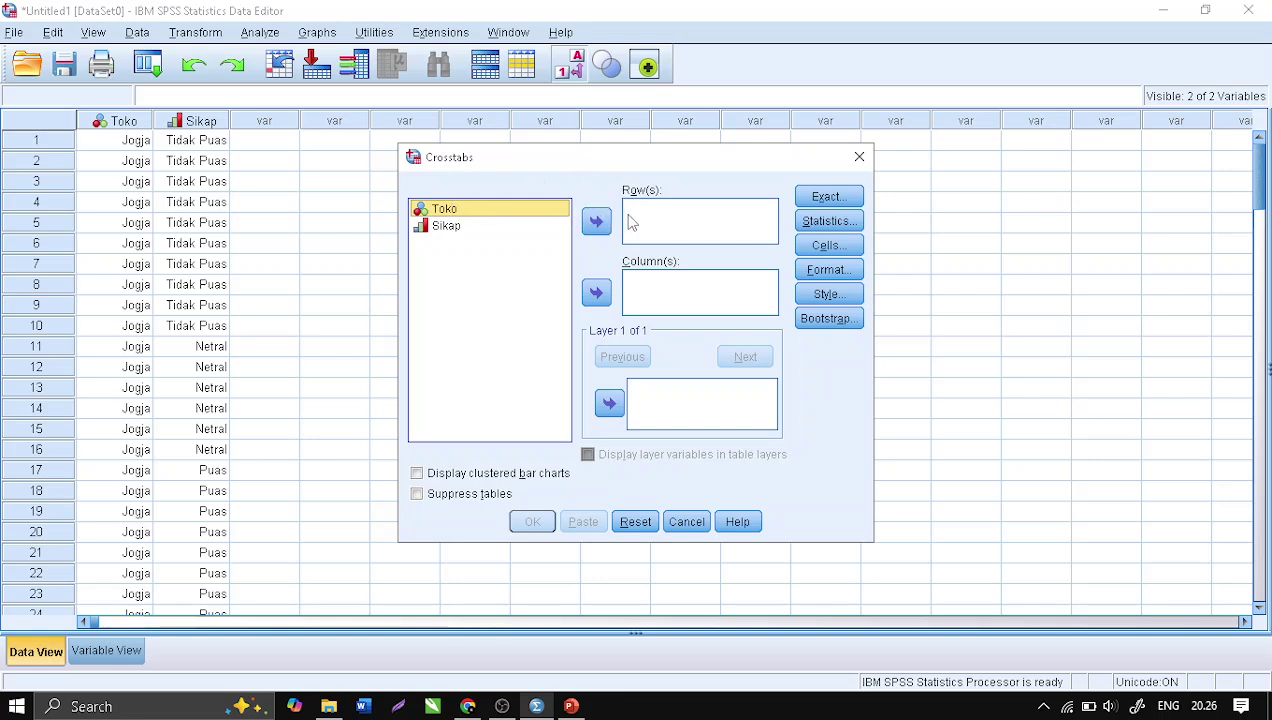
click(597, 222)
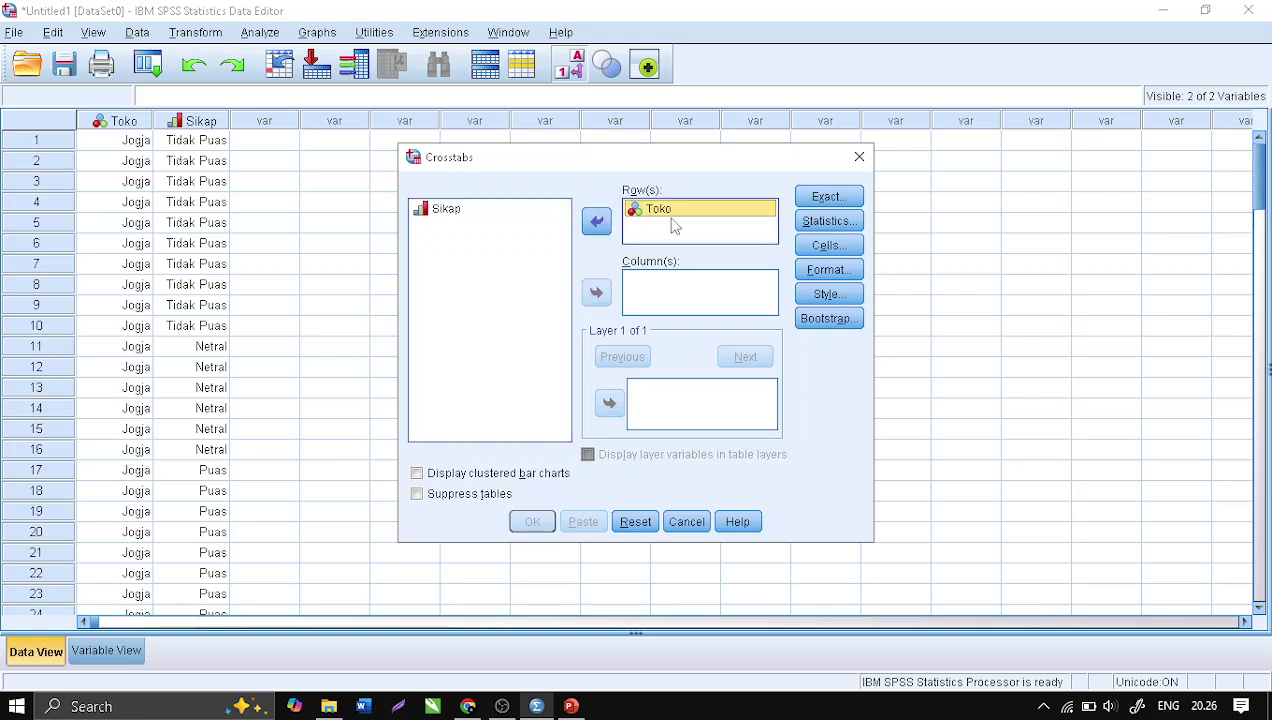
click(440, 210)
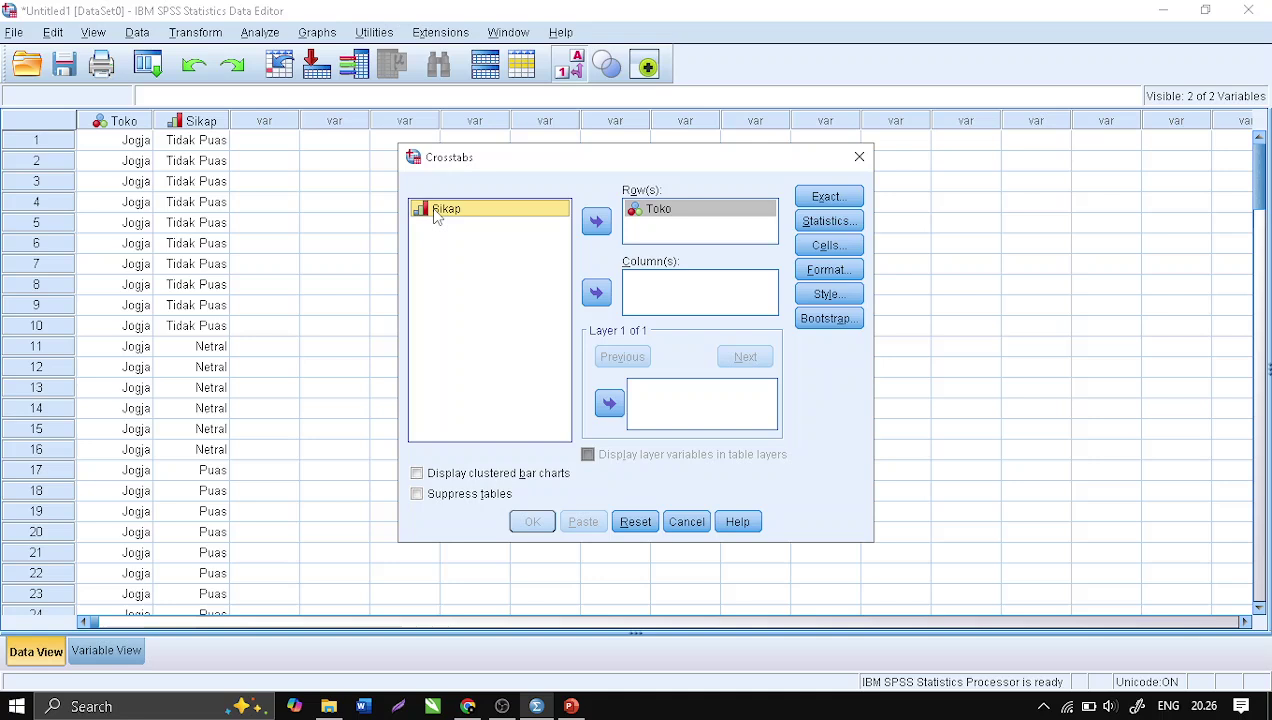
click(596, 294)
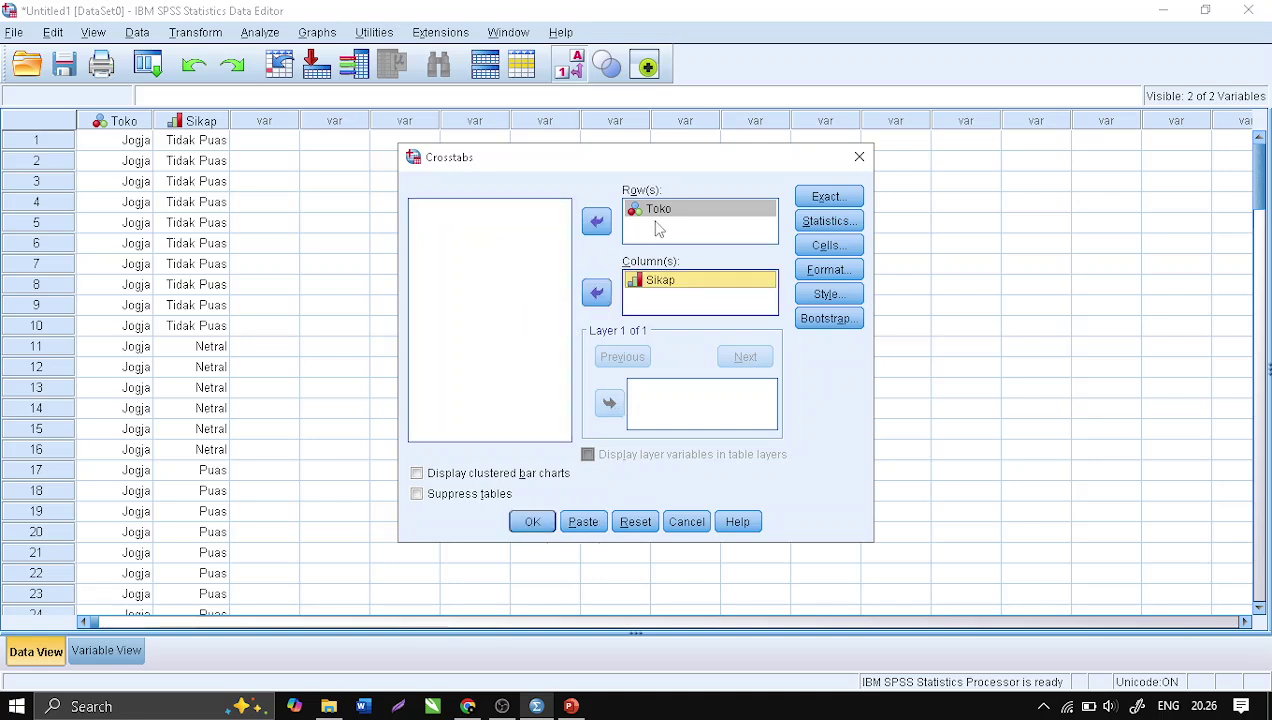
Run the crosstab with the Chi-square statistic and the Monte Carlo method at 95% confidence with 10000 samples.
click(828, 198)
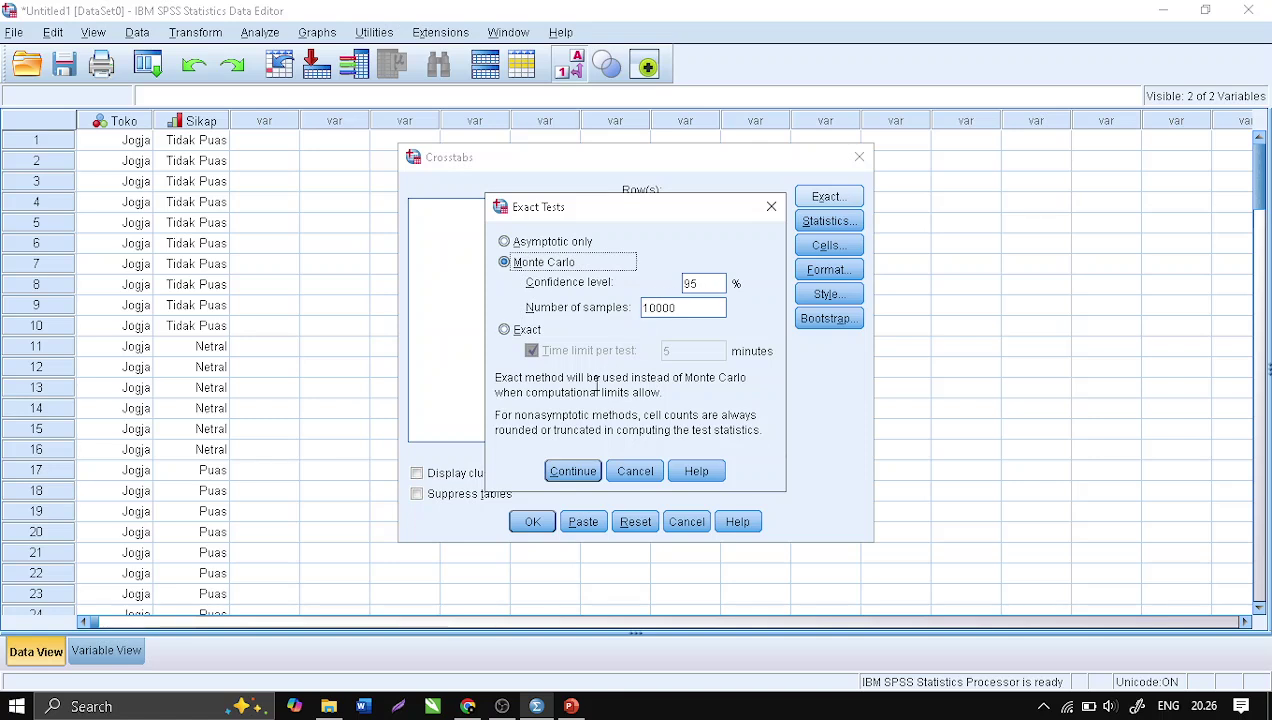
click(572, 472)
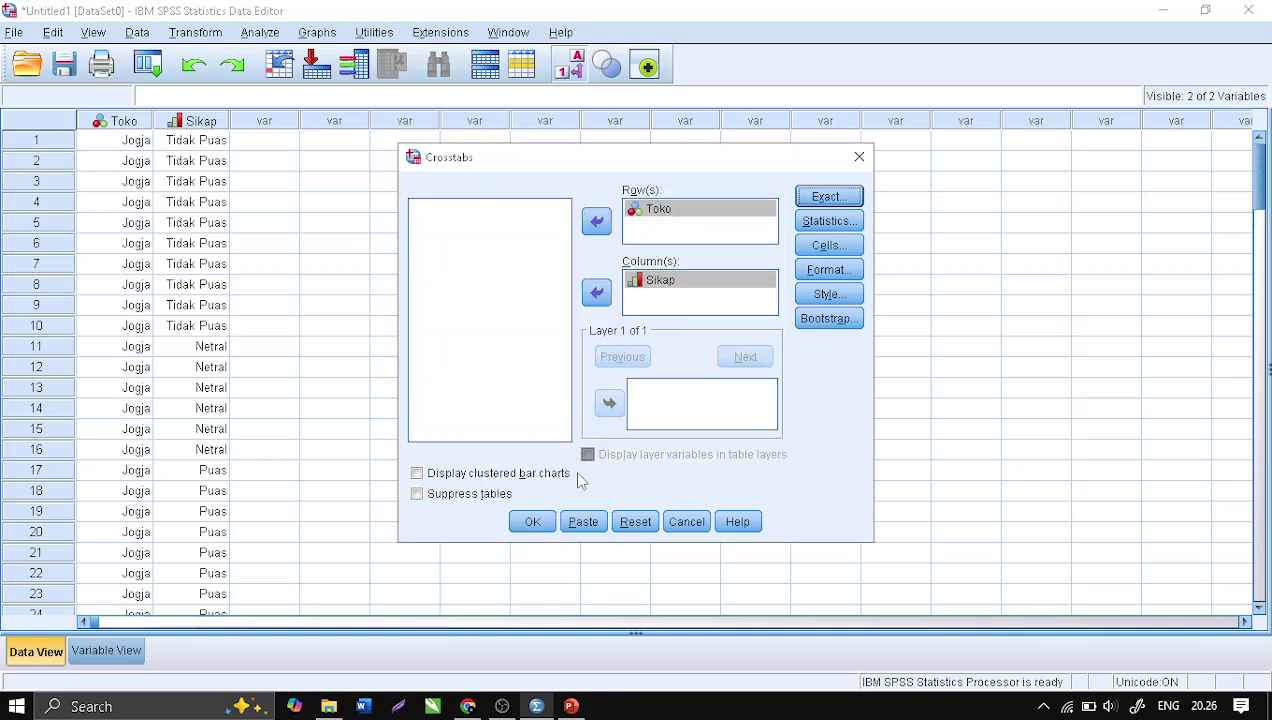
click(812, 221)
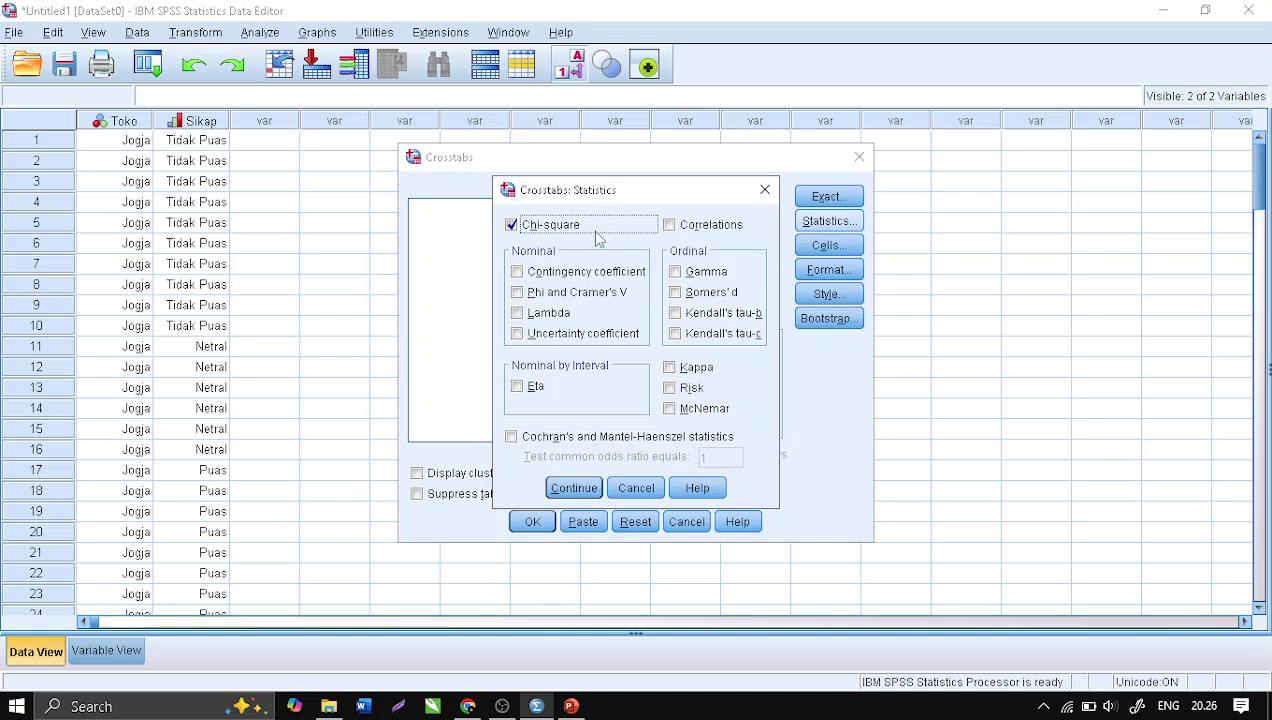
click(578, 489)
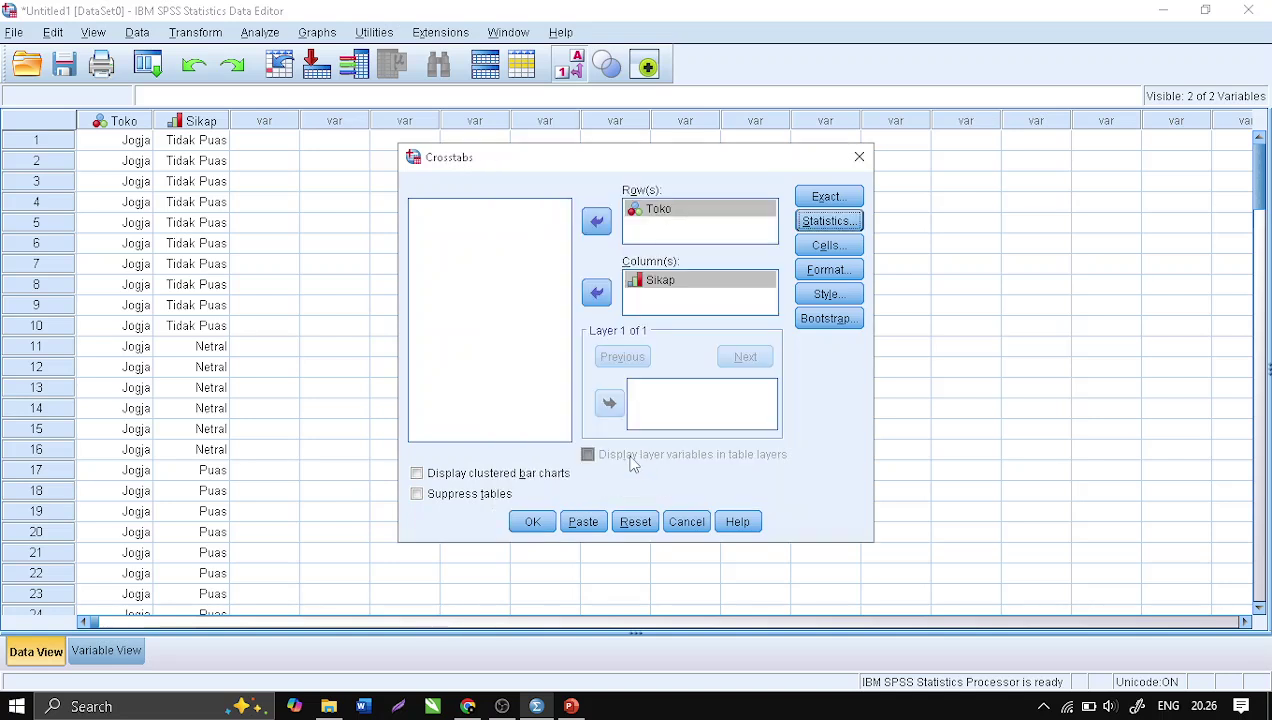
click(533, 522)
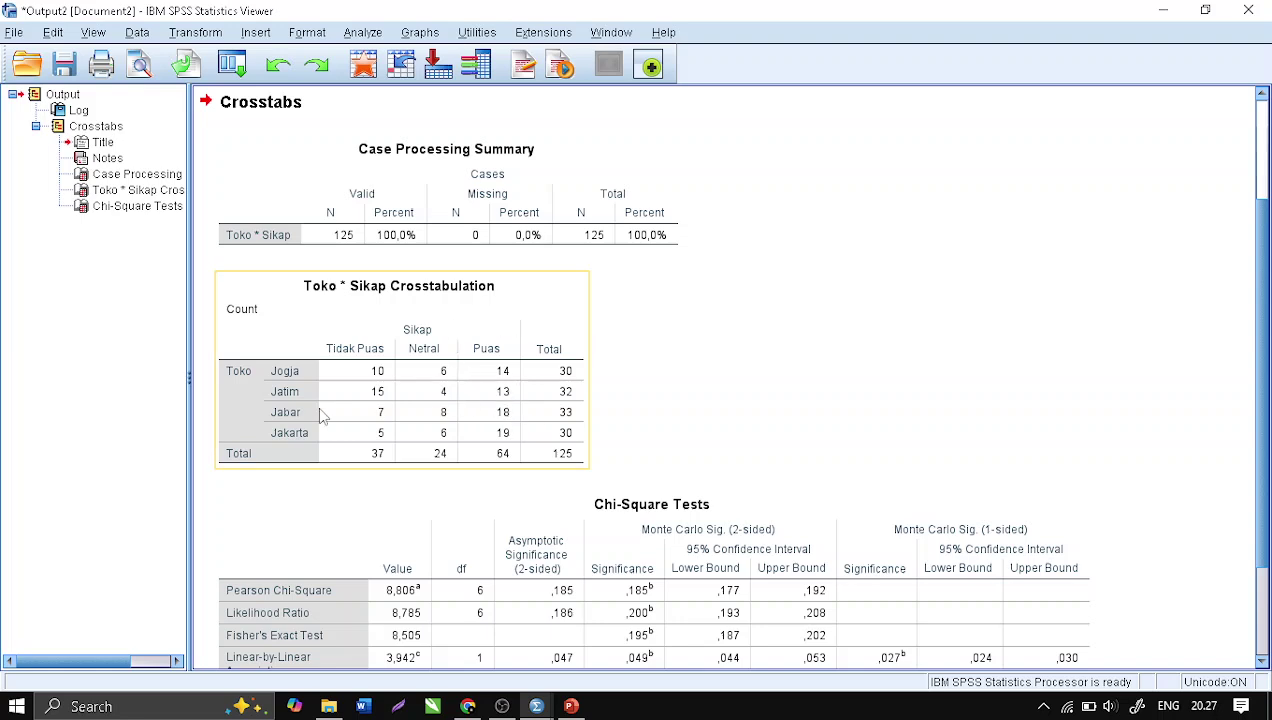
Examine the Toko * Sikap Crosstabulation and Chi-Square Tests tables in an enlarged print preview of the output.
scroll(317, 405, down, 2)
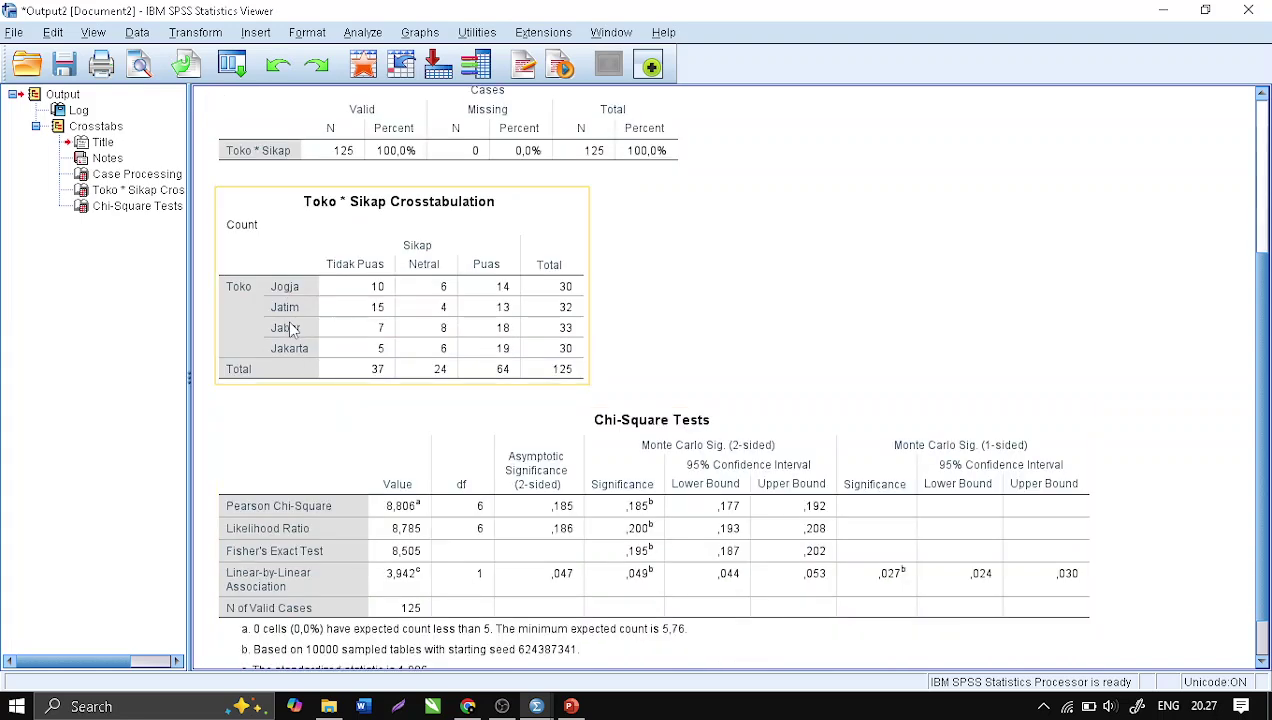
click(139, 64)
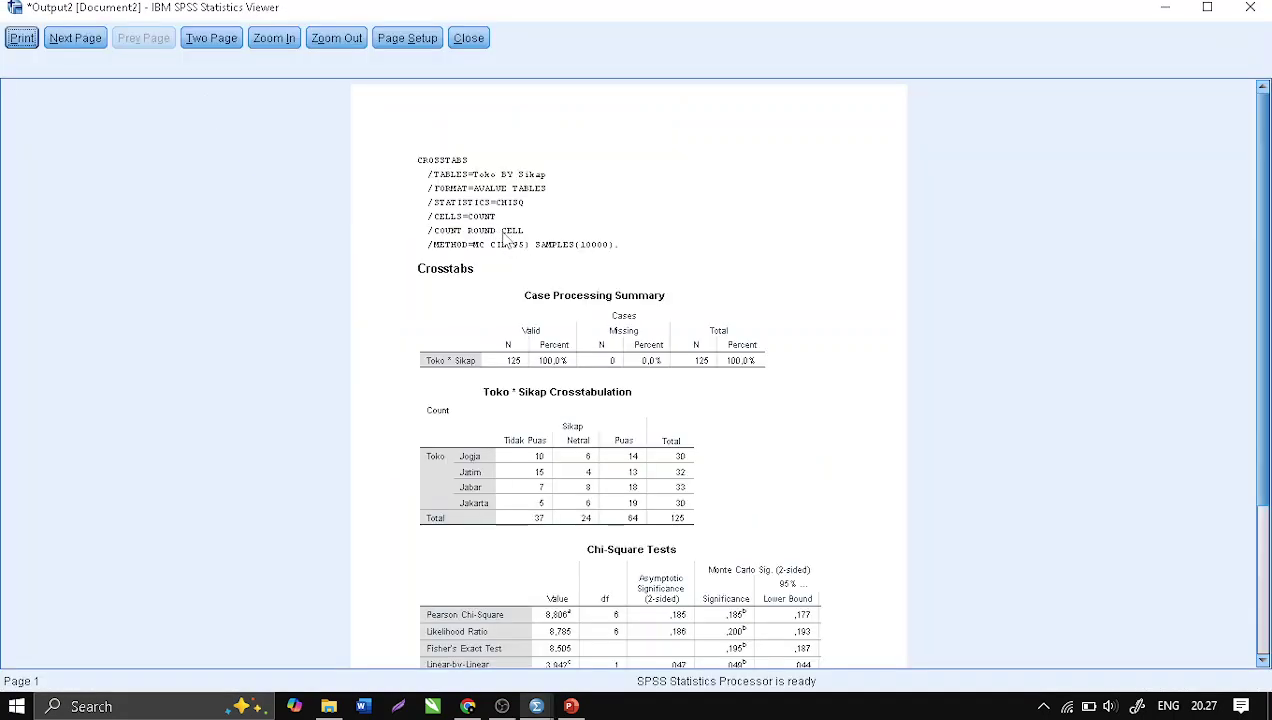
click(274, 40)
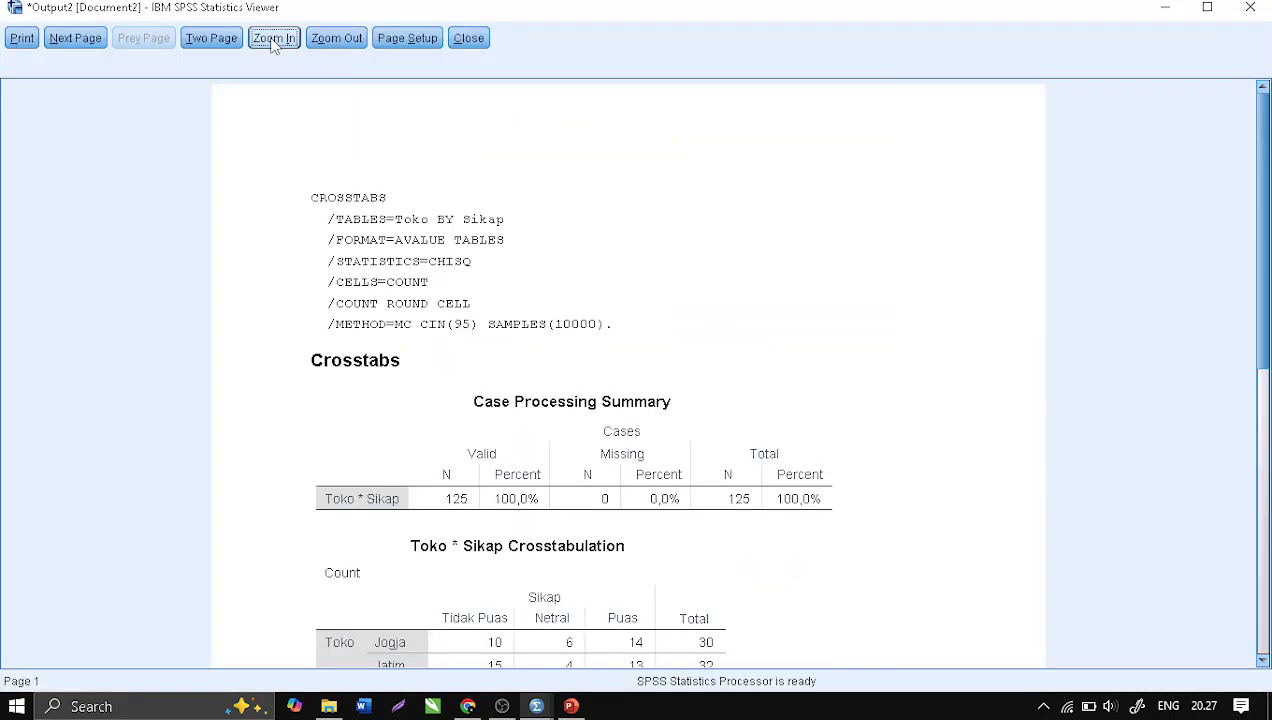
click(274, 40)
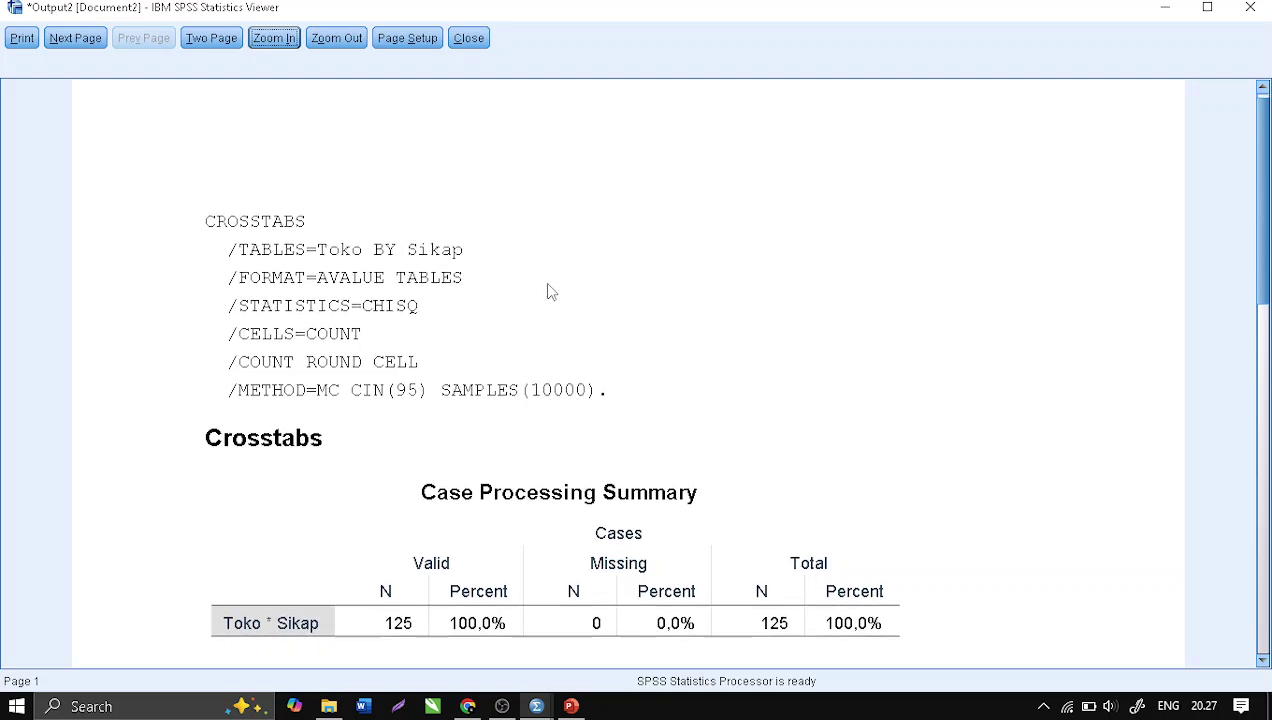
scroll(548, 291, down, 3)
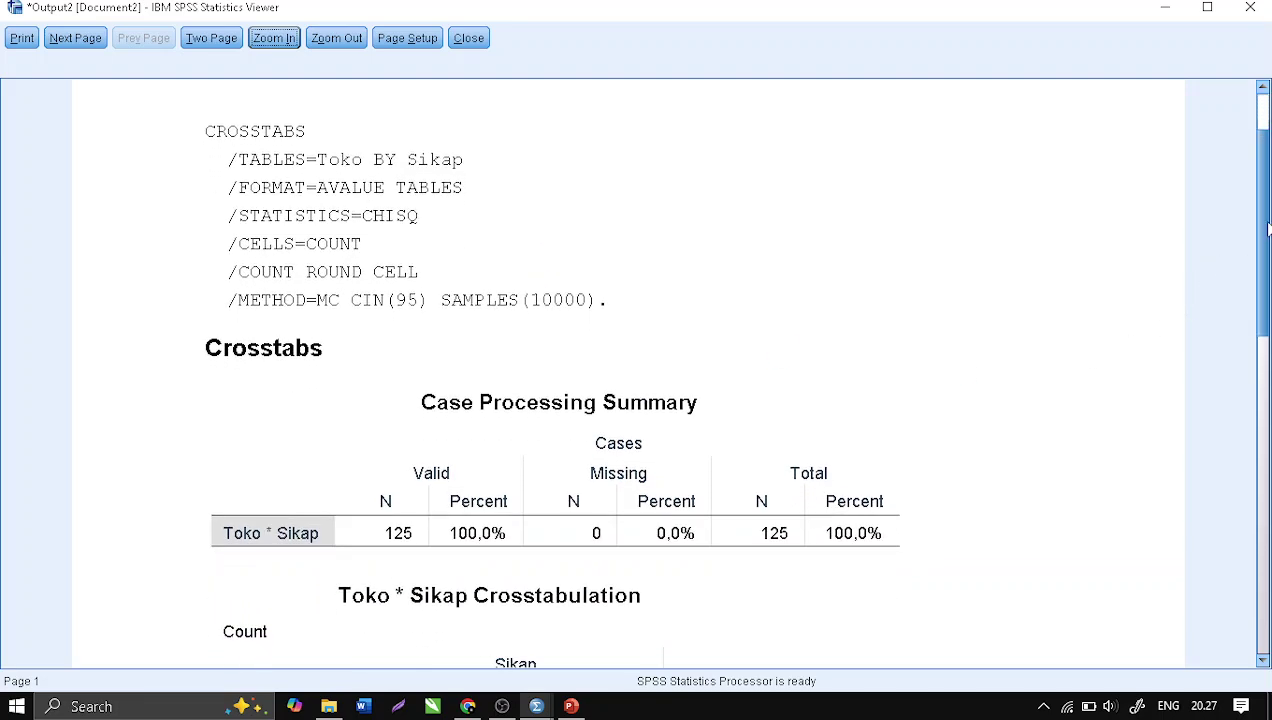
drag(1262, 228, 1262, 388)
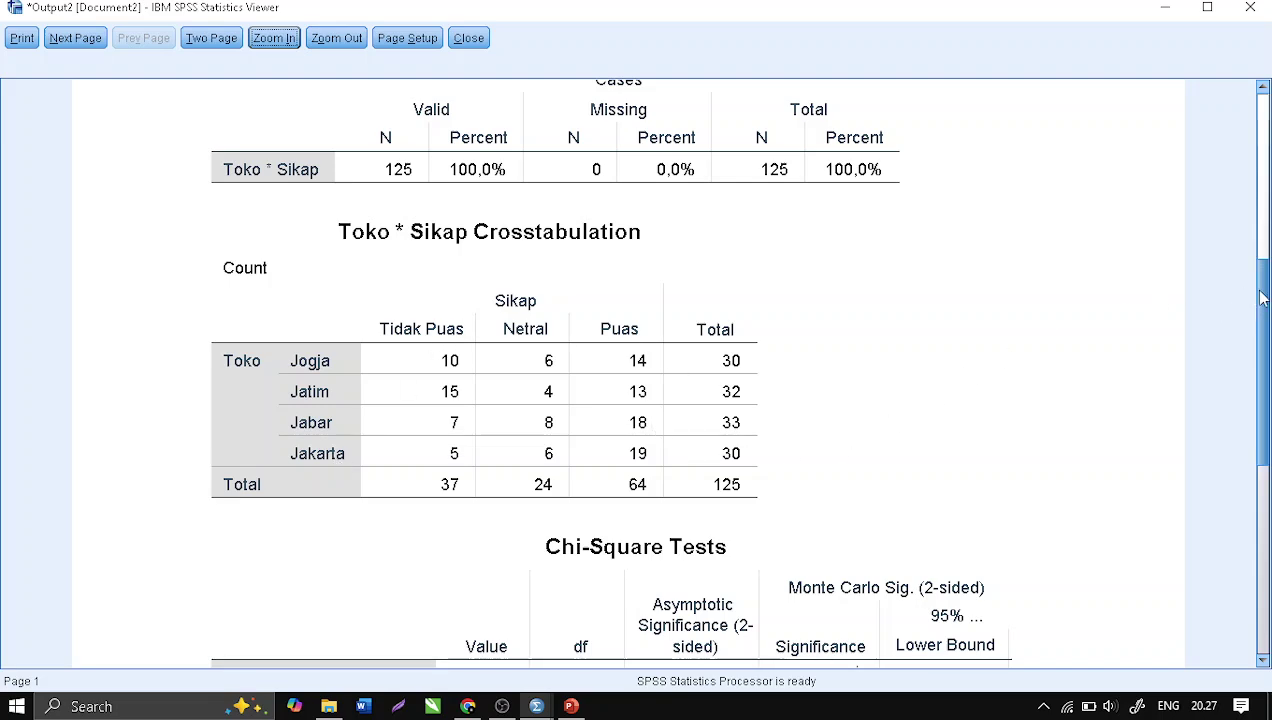
drag(1262, 298, 1248, 362)
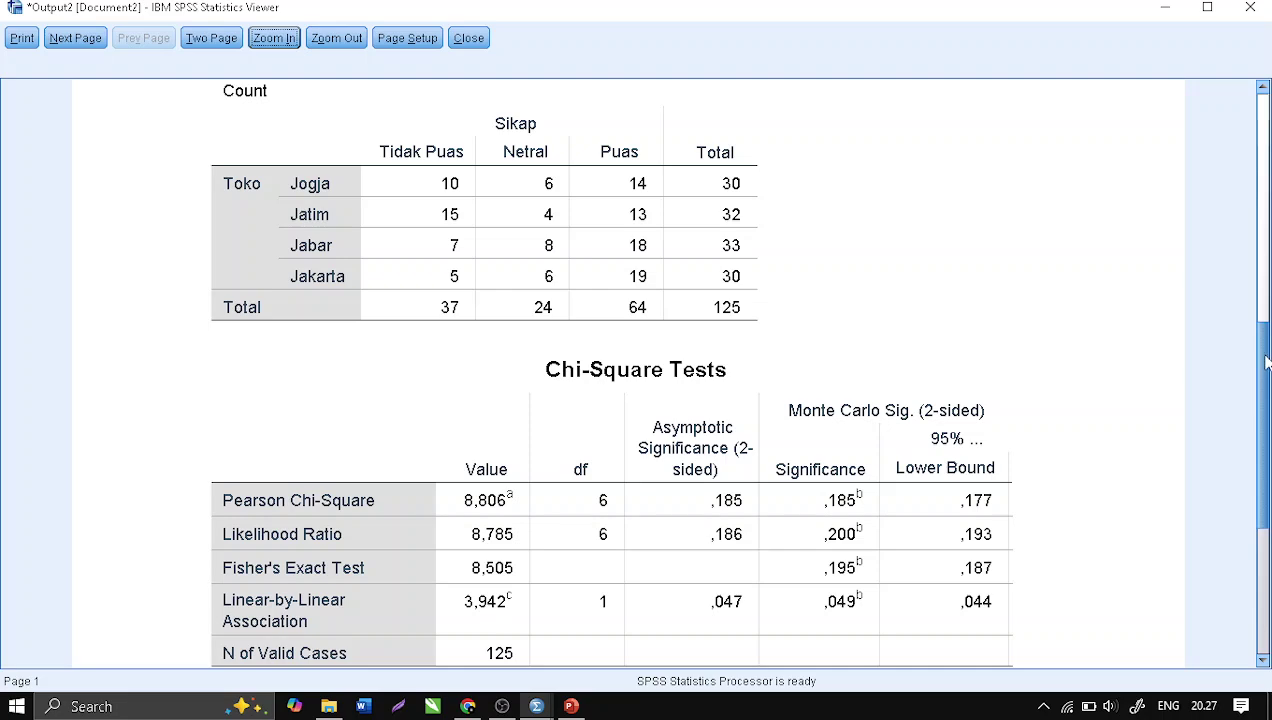
mouse_move(1266, 362)
mouse_down()
mouse_move(1259, 482)
mouse_move(1259, 340)
mouse_up()
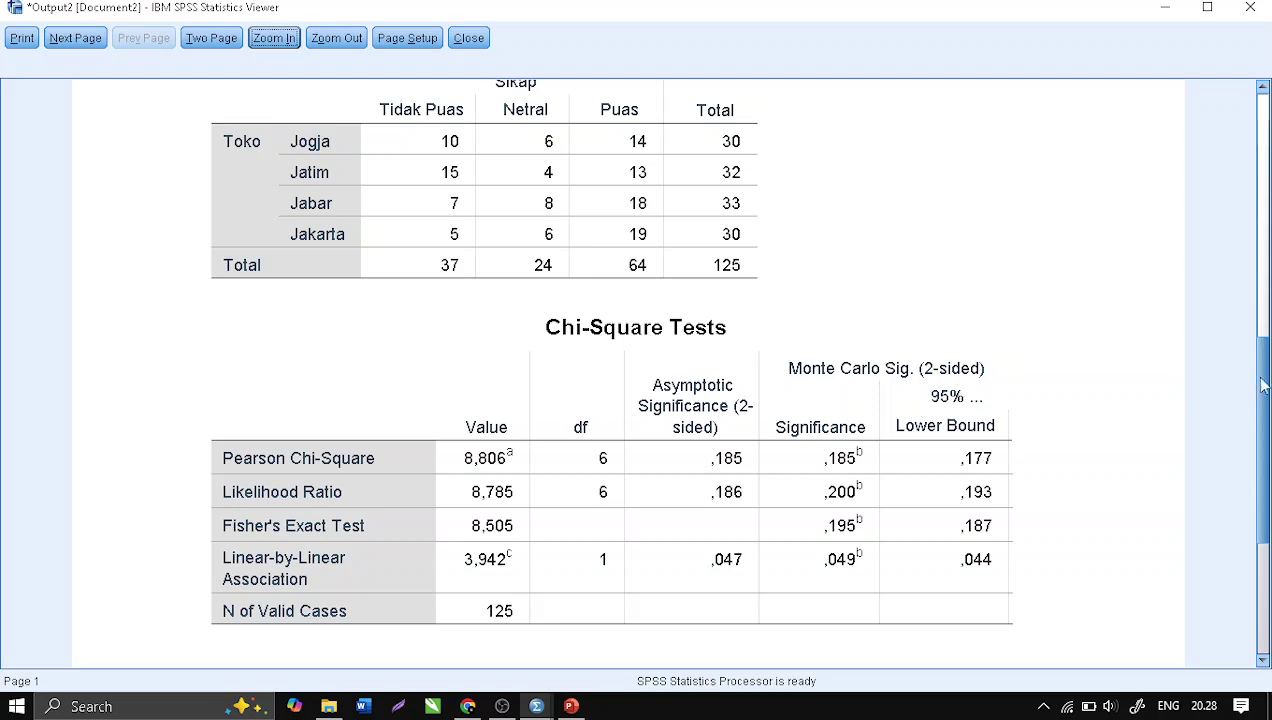
drag(1262, 385, 1266, 348)
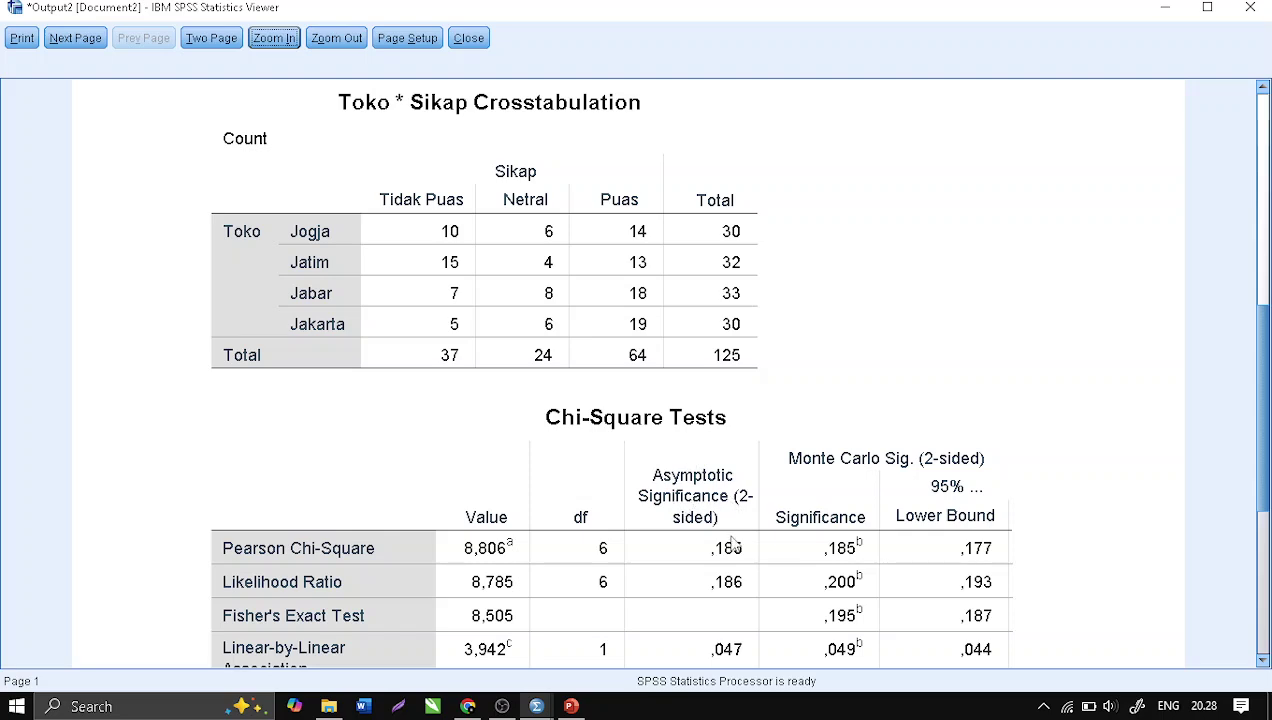
drag(1261, 375, 1261, 428)
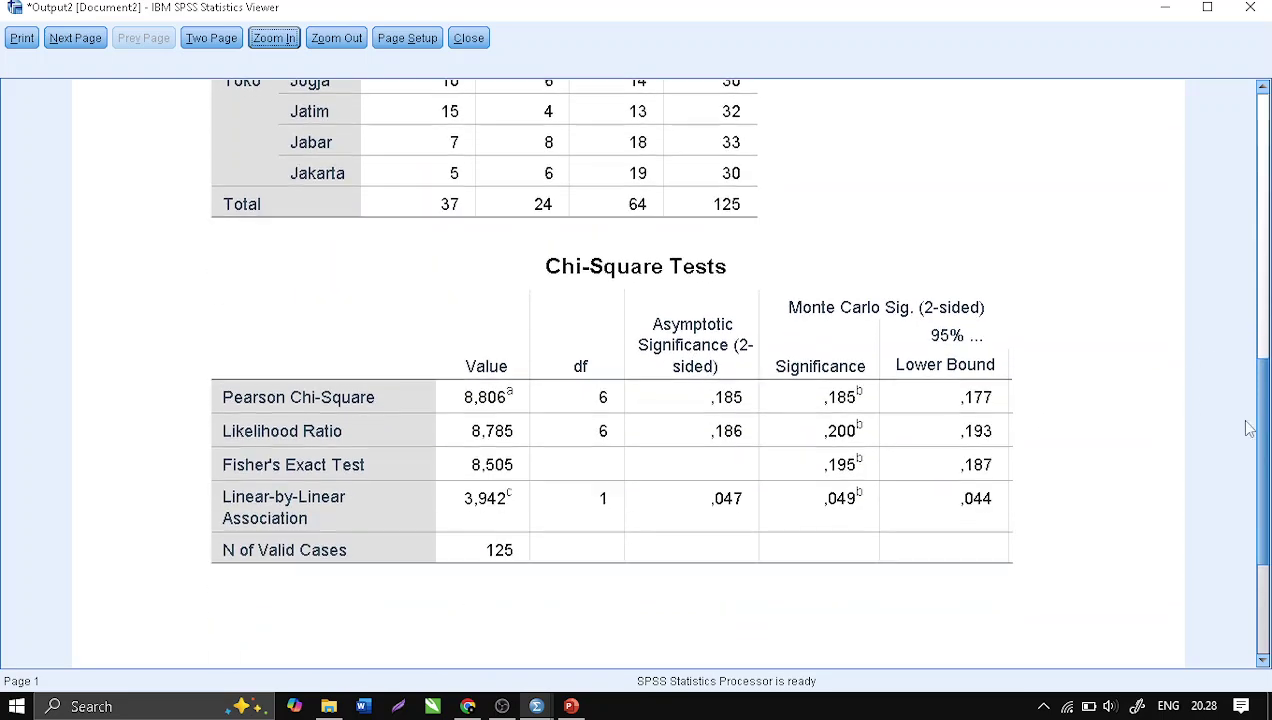